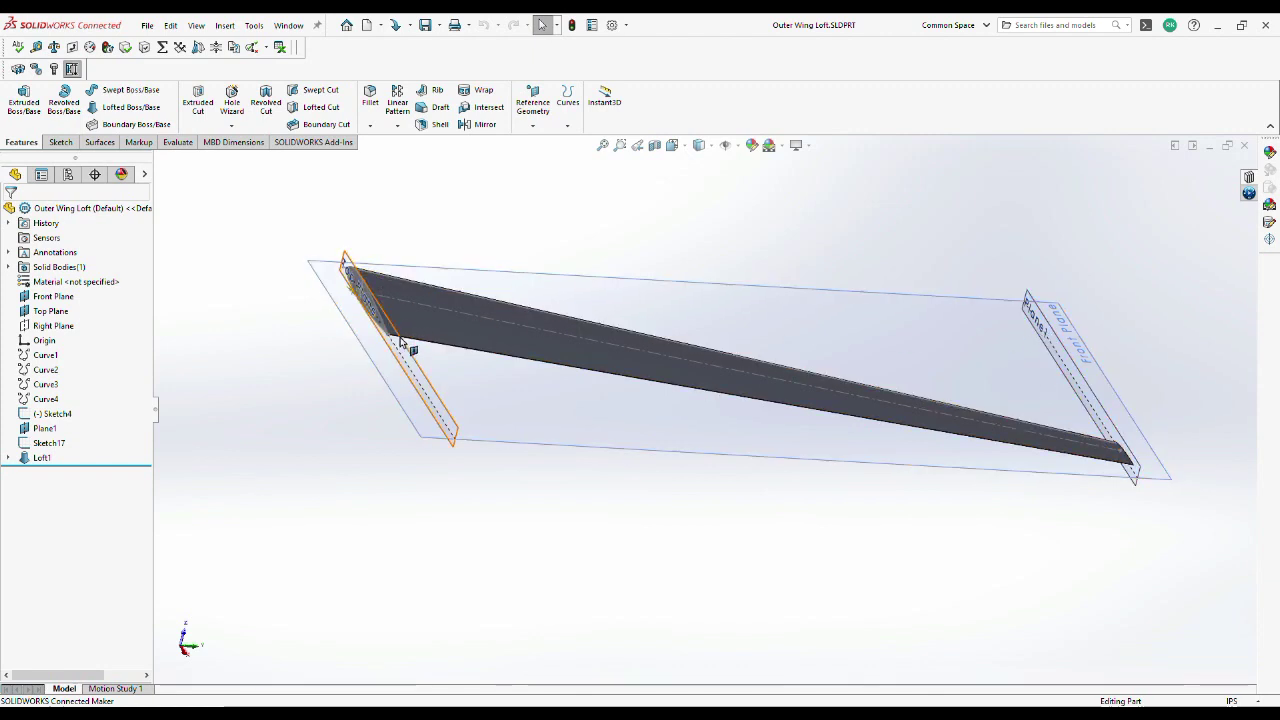
Select the loft's Front Plane, the small root end plane, Front Plane again, then Top Plane
{"action": "left_click", "coordinate": [396, 350]}
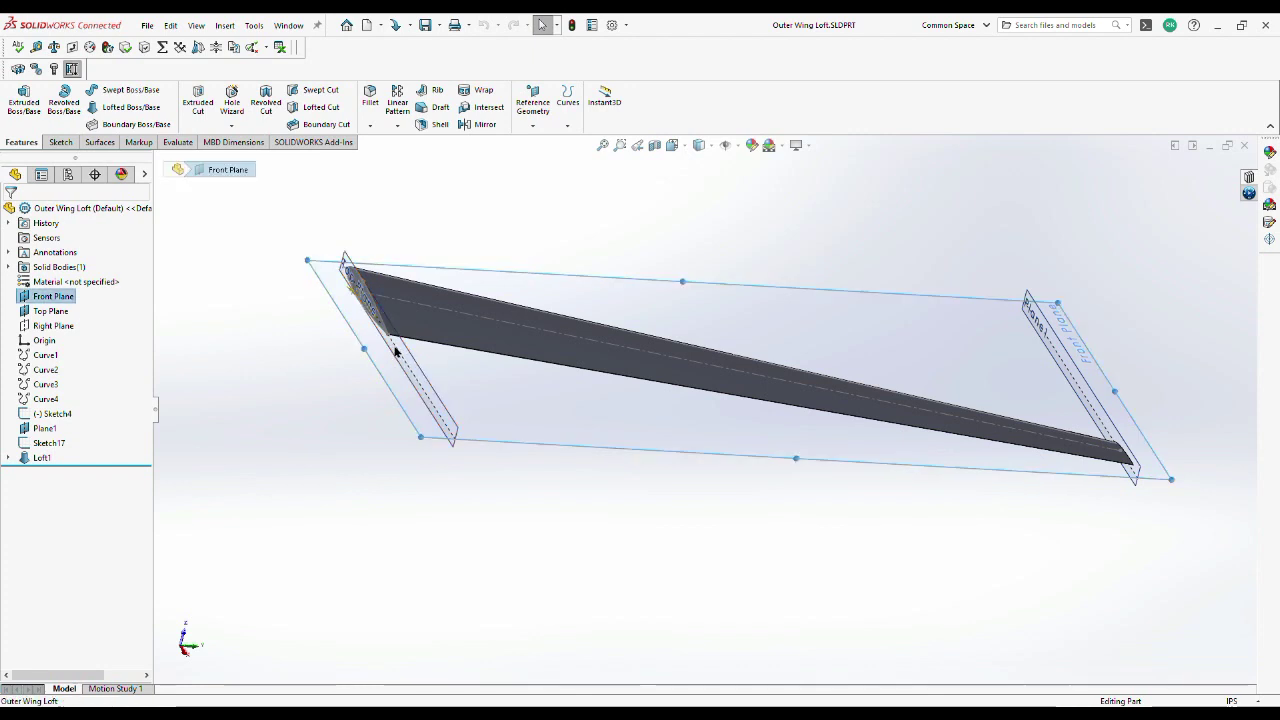
{"action": "left_click", "coordinate": [415, 370]}
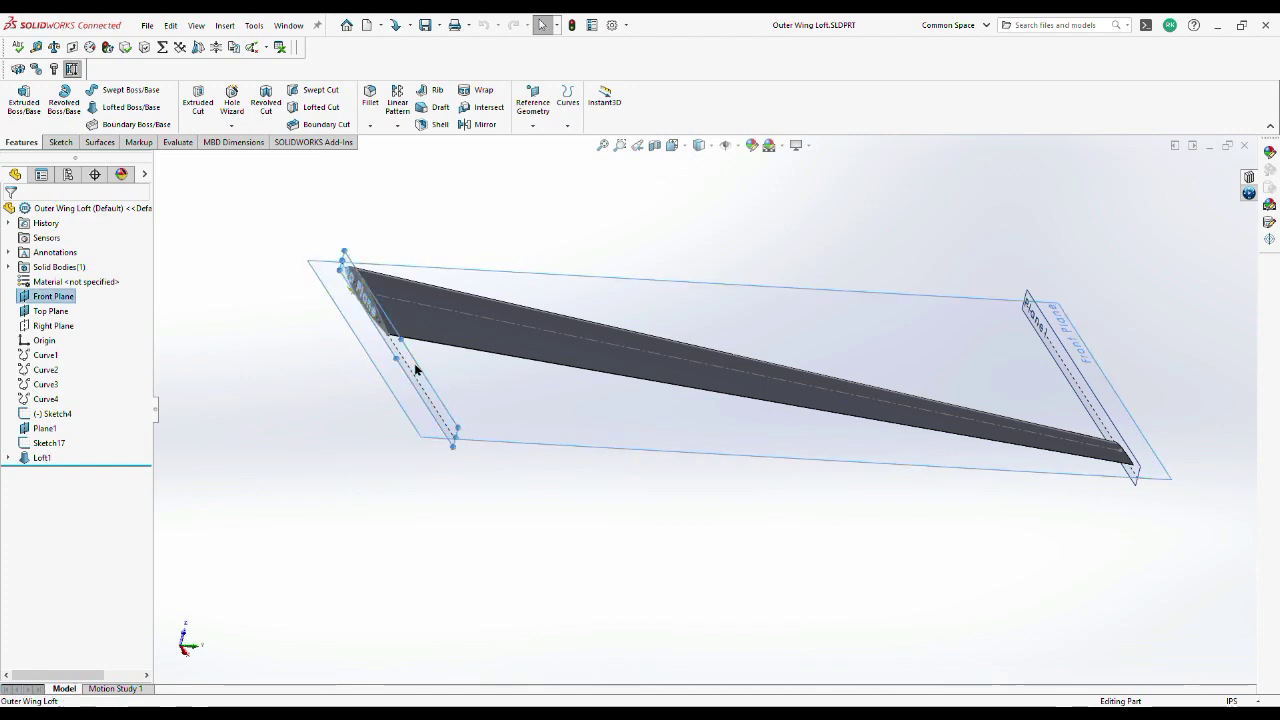
{"action": "left_click", "coordinate": [544, 409]}
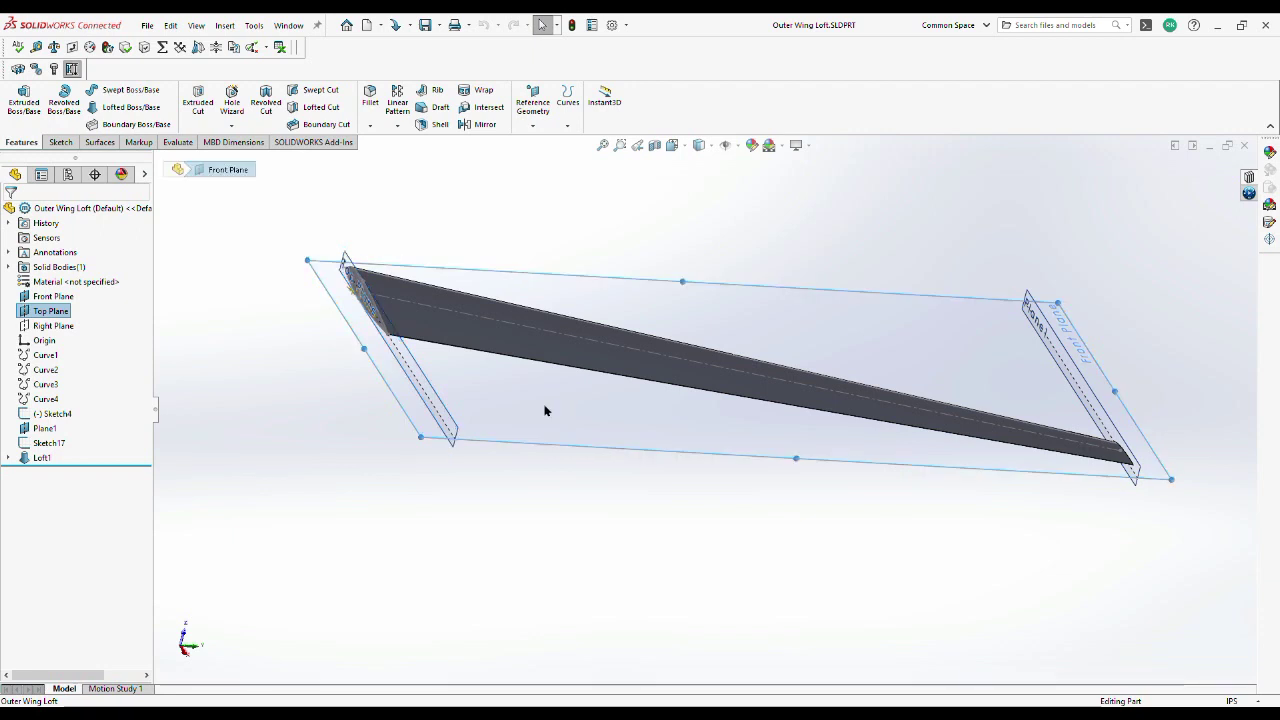
{"action": "left_click", "coordinate": [441, 405]}
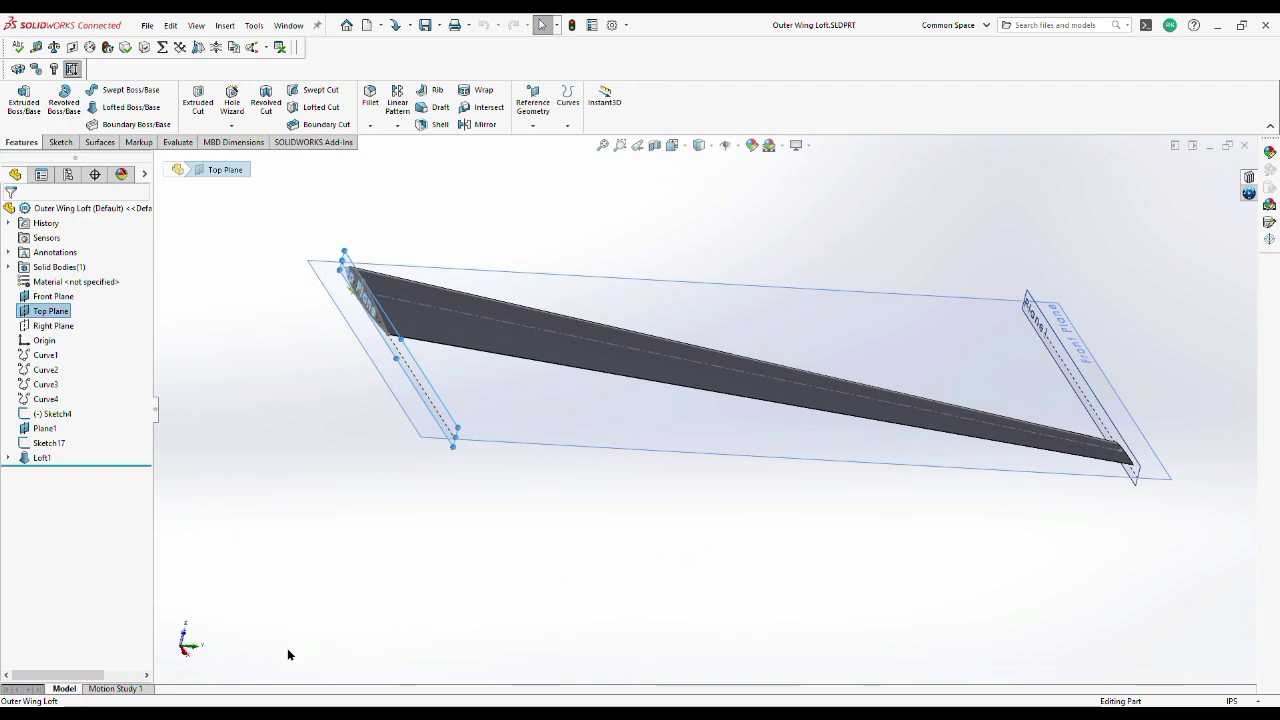
Orbit and zoom the wing loft, then bring up the Winglet Mount.SLDPRT part
{"action": "mouse_move", "coordinate": [287, 648]}
{"action": "middle_mouse_down"}
{"action": "mouse_move", "coordinate": [290, 618]}
{"action": "mouse_move", "coordinate": [311, 620]}
{"action": "mouse_move", "coordinate": [304, 634]}
{"action": "middle_mouse_up"}
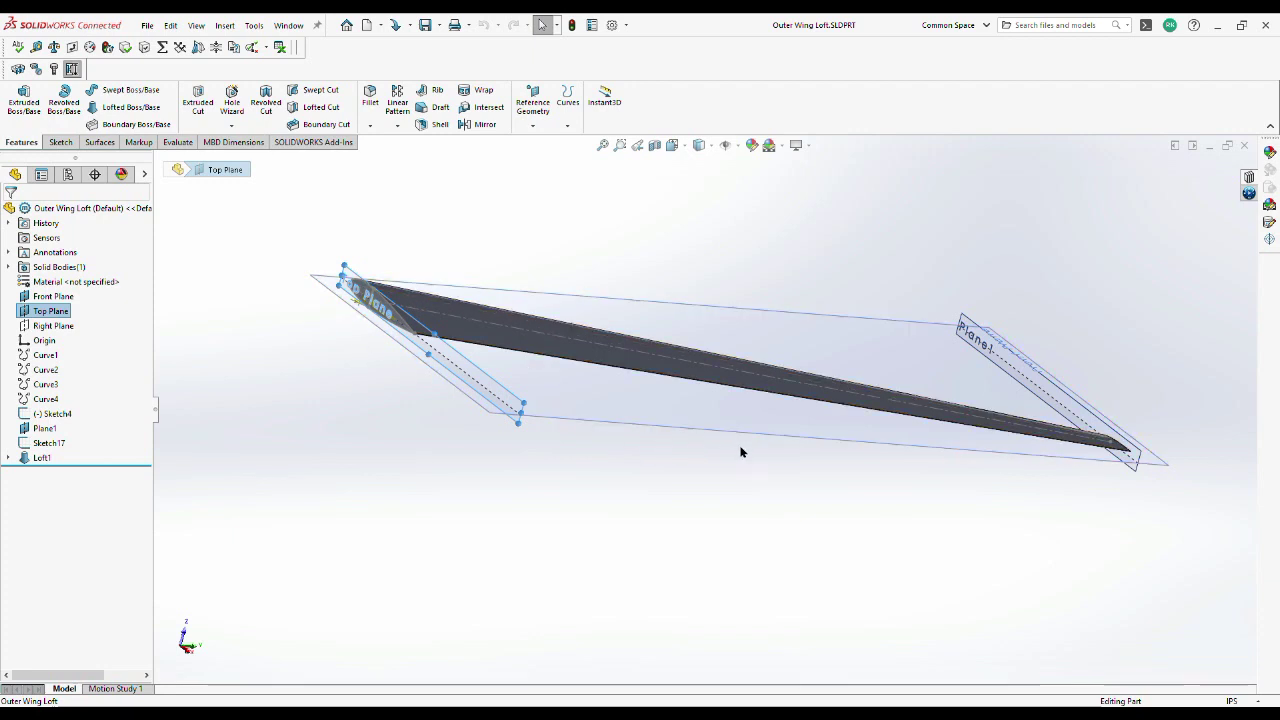
{"action": "mouse_move", "coordinate": [737, 514]}
{"action": "middle_mouse_down"}
{"action": "mouse_move", "coordinate": [737, 575]}
{"action": "mouse_move", "coordinate": [709, 479]}
{"action": "mouse_move", "coordinate": [737, 531]}
{"action": "middle_mouse_up"}
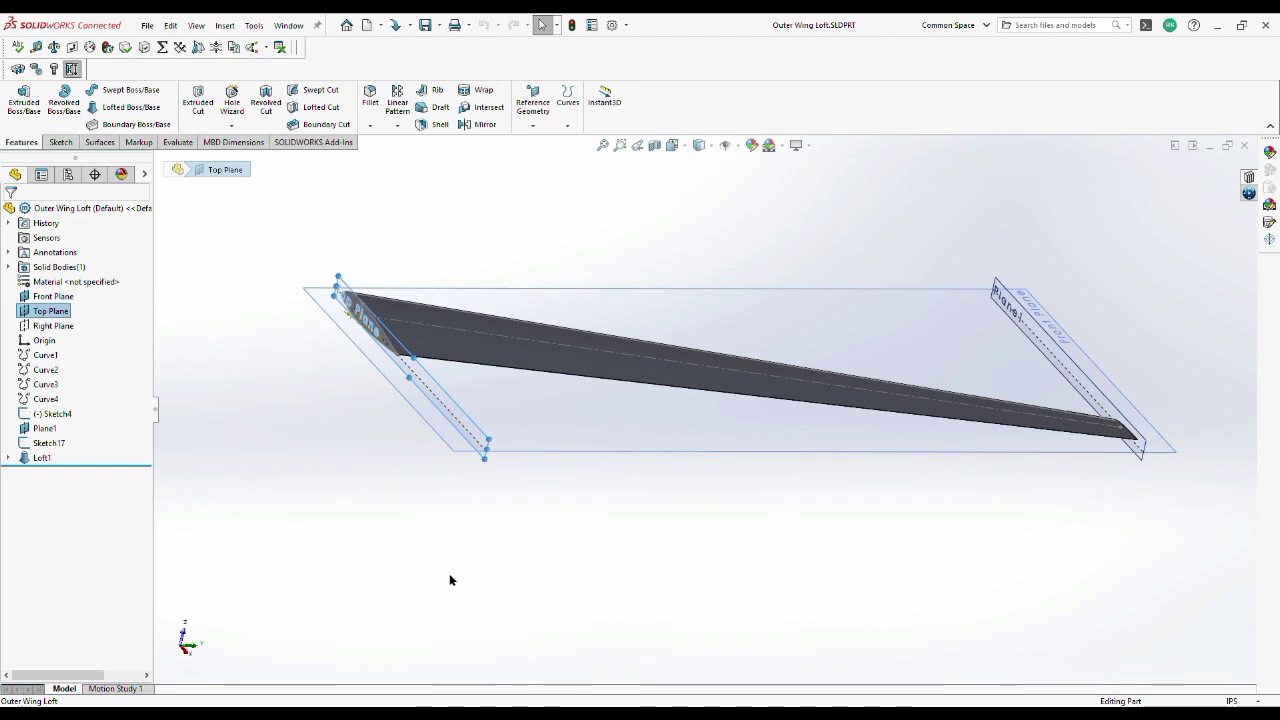
{"action": "scroll", "coordinate": [928, 595], "scroll_direction": "up", "scroll_amount": 2}
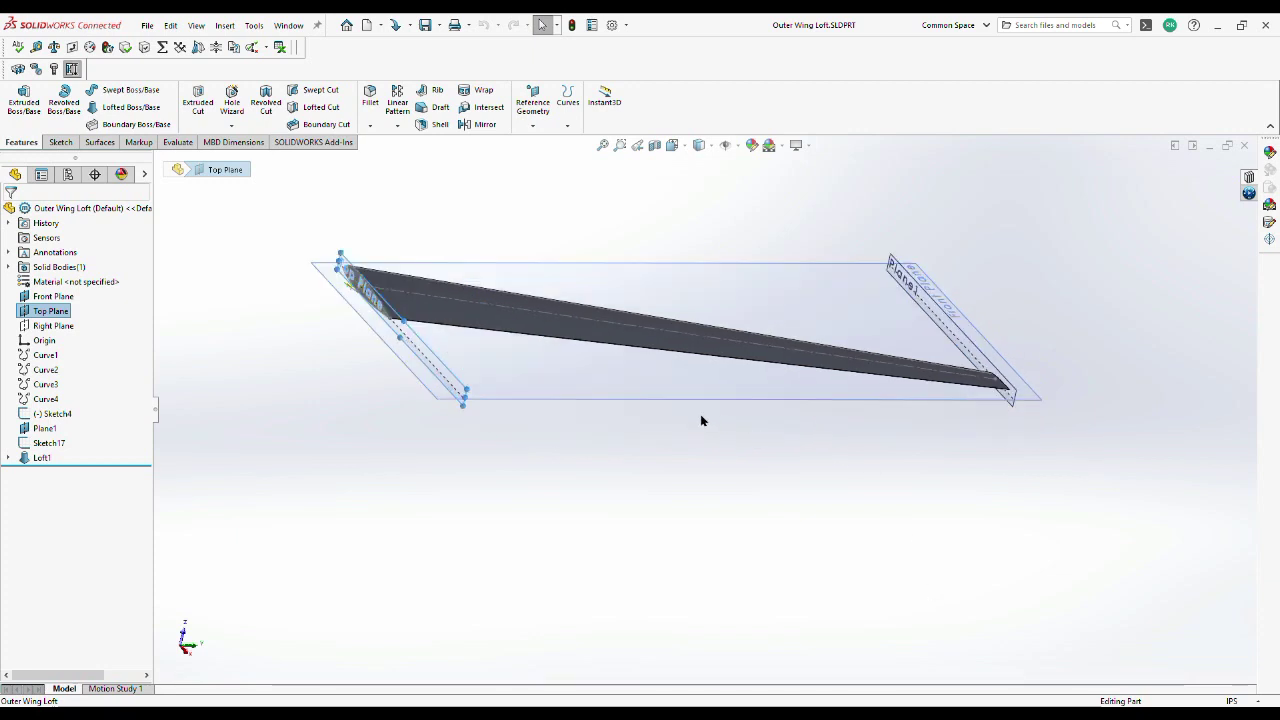
{"action": "scroll", "coordinate": [701, 420], "scroll_direction": "down", "scroll_amount": 1}
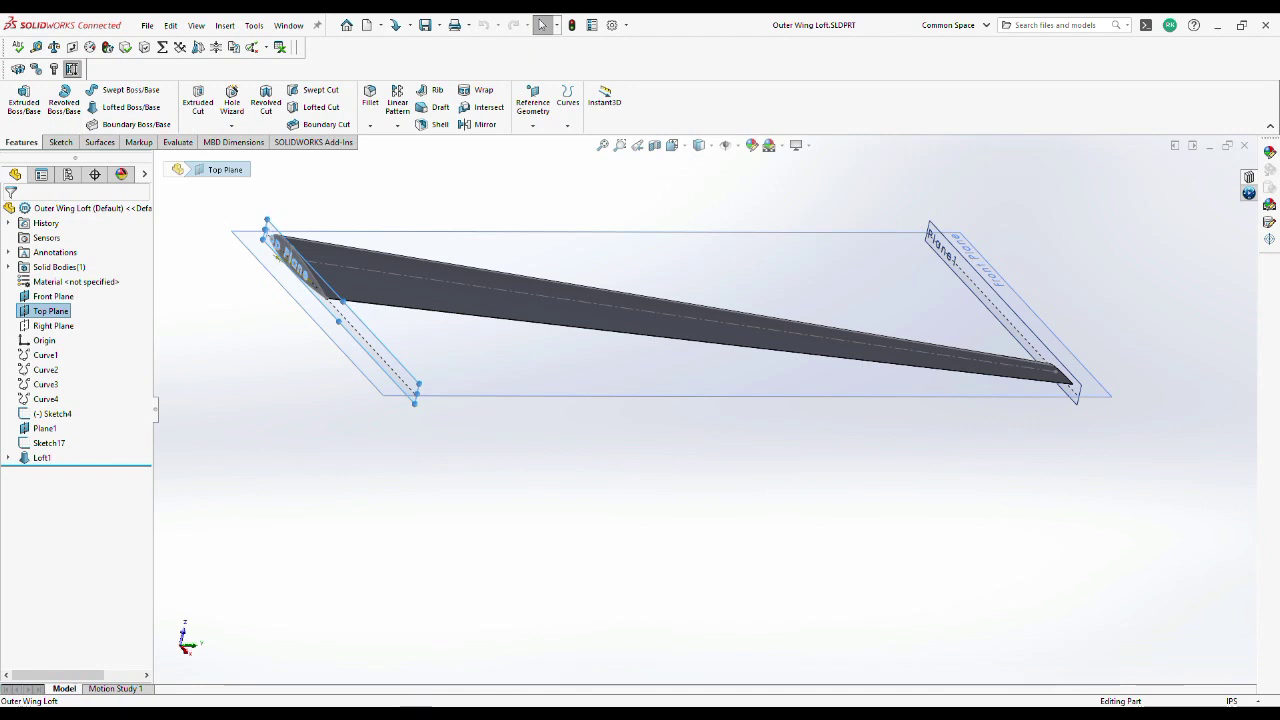
{"action": "left_click", "coordinate": [416, 687]}
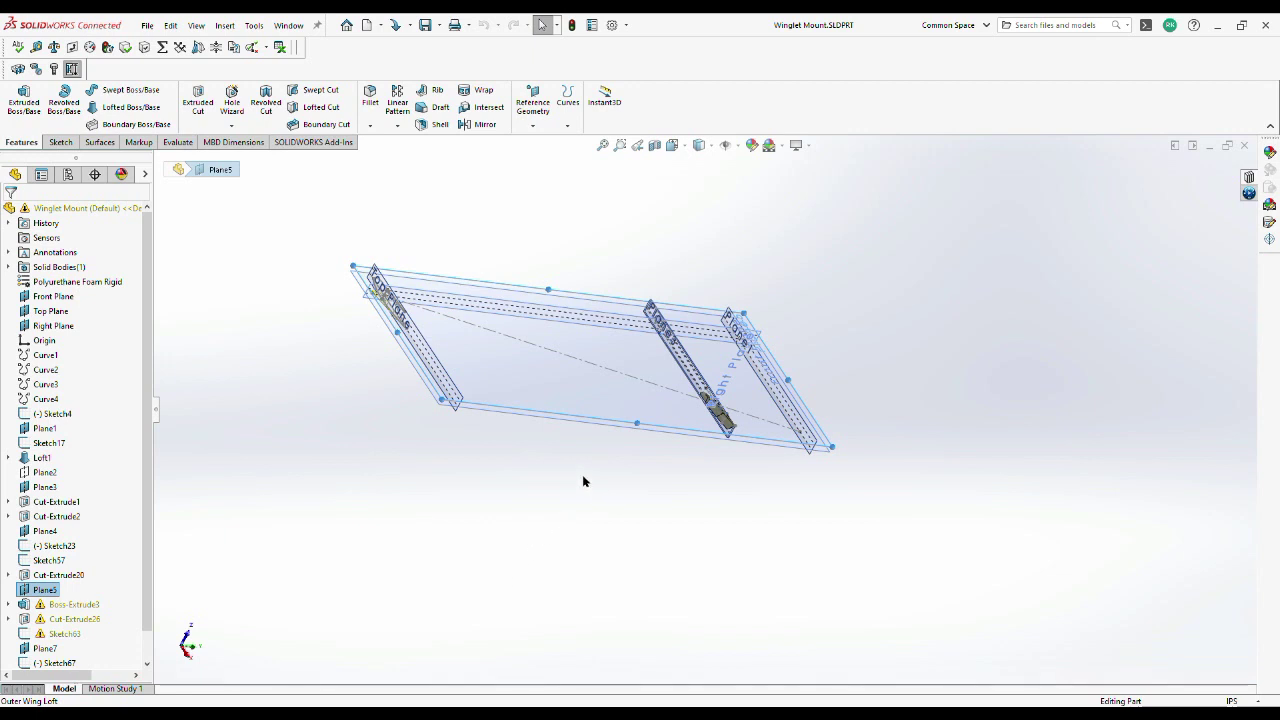
Zoom in on the green winglet body and orbit it to stand near vertical
{"action": "scroll", "coordinate": [580, 465], "scroll_direction": "down", "scroll_amount": 1}
{"action": "scroll", "coordinate": [569, 289], "scroll_direction": "down", "scroll_amount": 1}
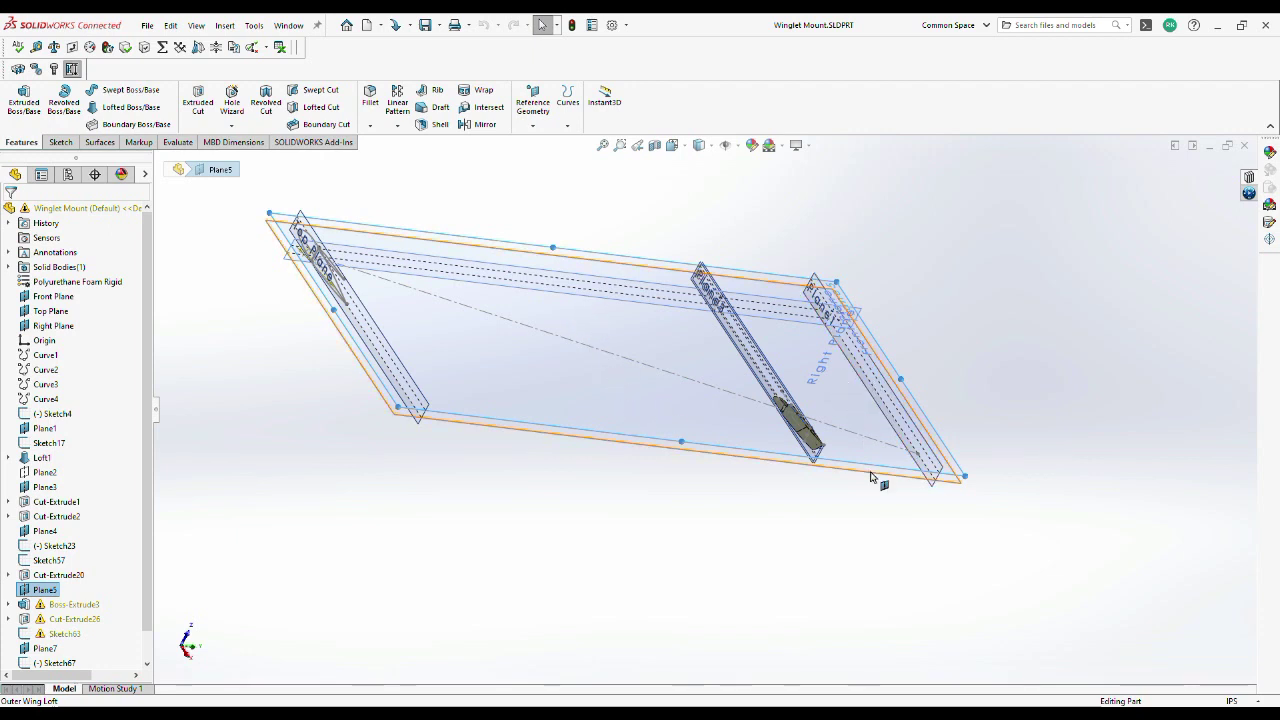
{"action": "scroll", "coordinate": [817, 476], "scroll_direction": "down", "scroll_amount": 2}
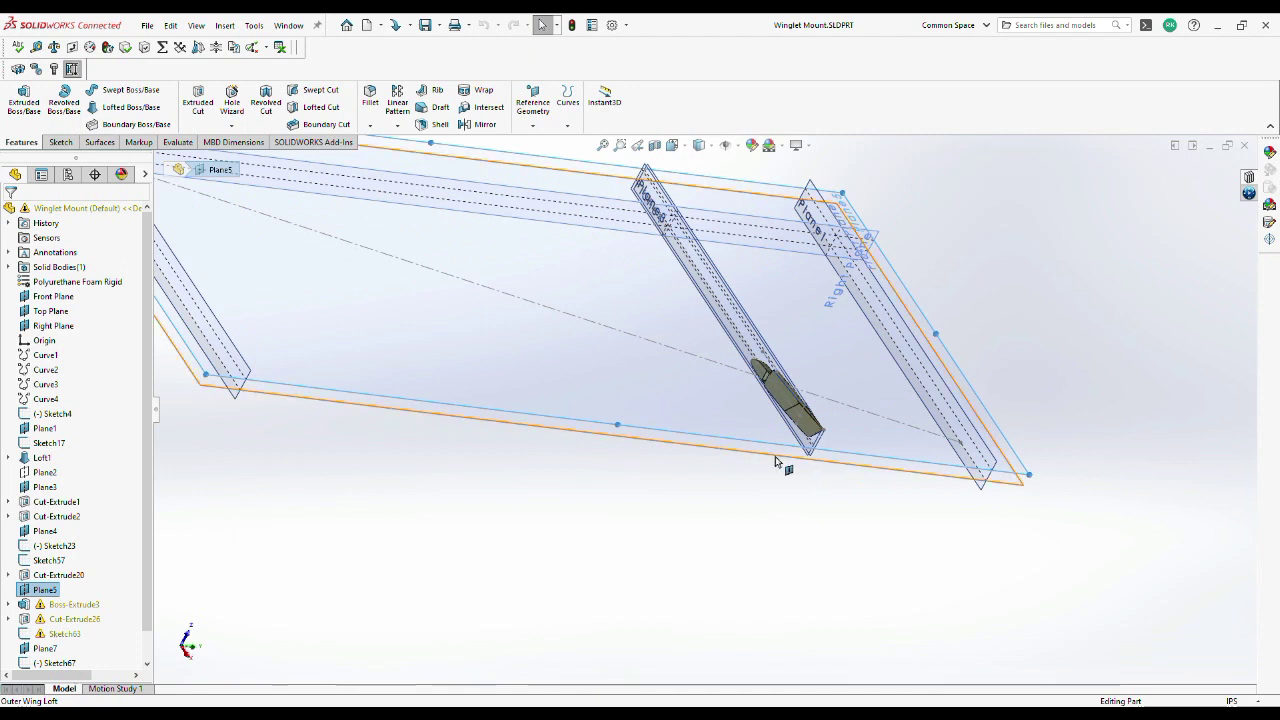
{"action": "scroll", "coordinate": [777, 457], "scroll_direction": "up", "scroll_amount": 2}
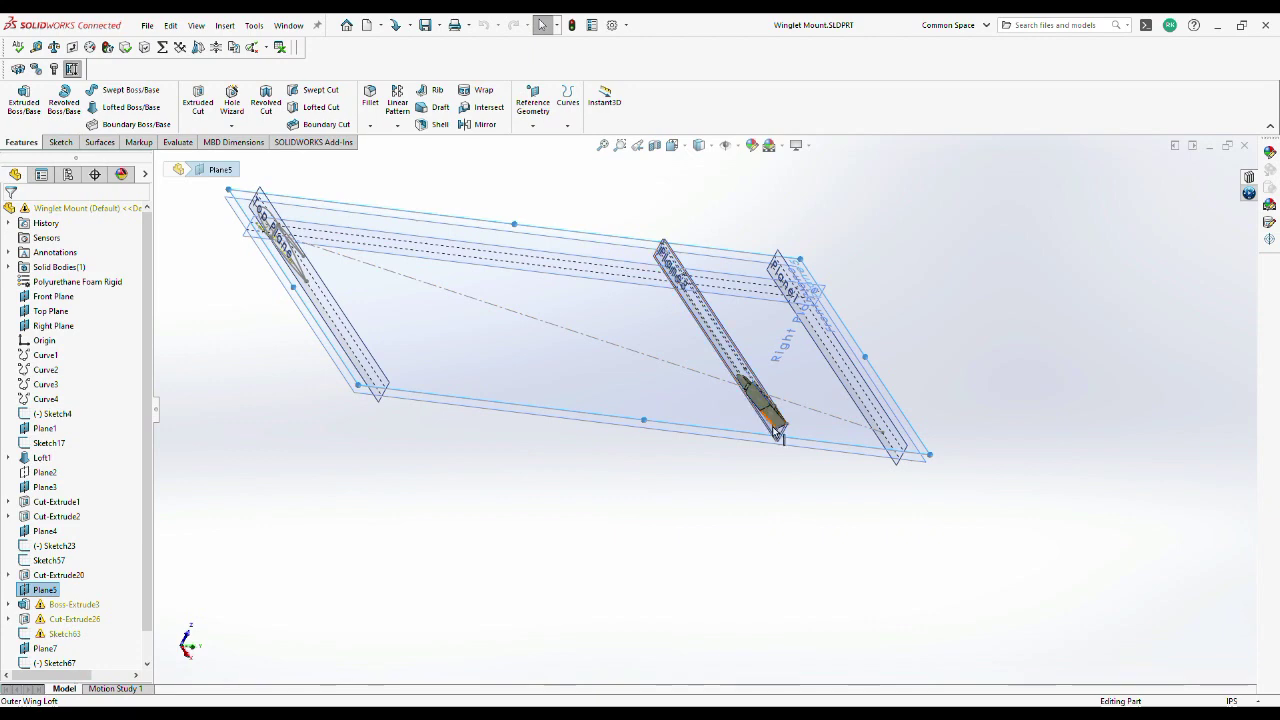
{"action": "scroll", "coordinate": [757, 437], "scroll_direction": "down", "scroll_amount": 3}
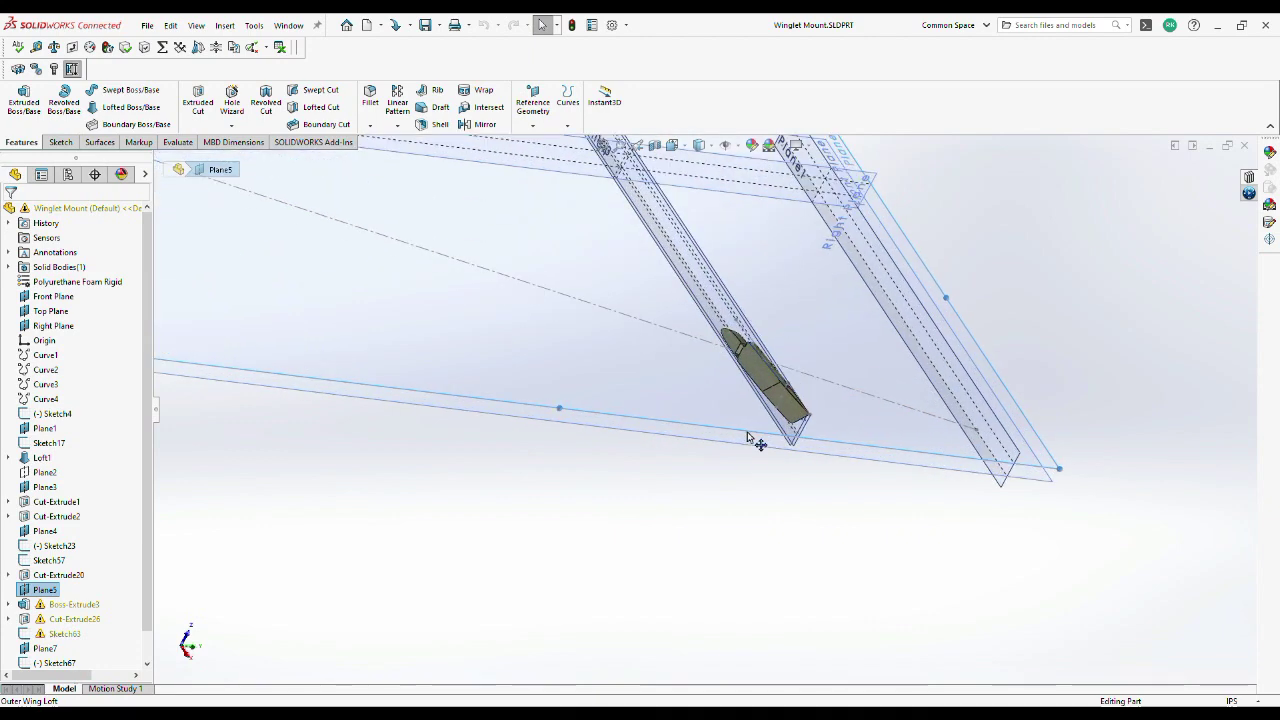
{"action": "scroll", "coordinate": [752, 436], "scroll_direction": "down", "scroll_amount": 4}
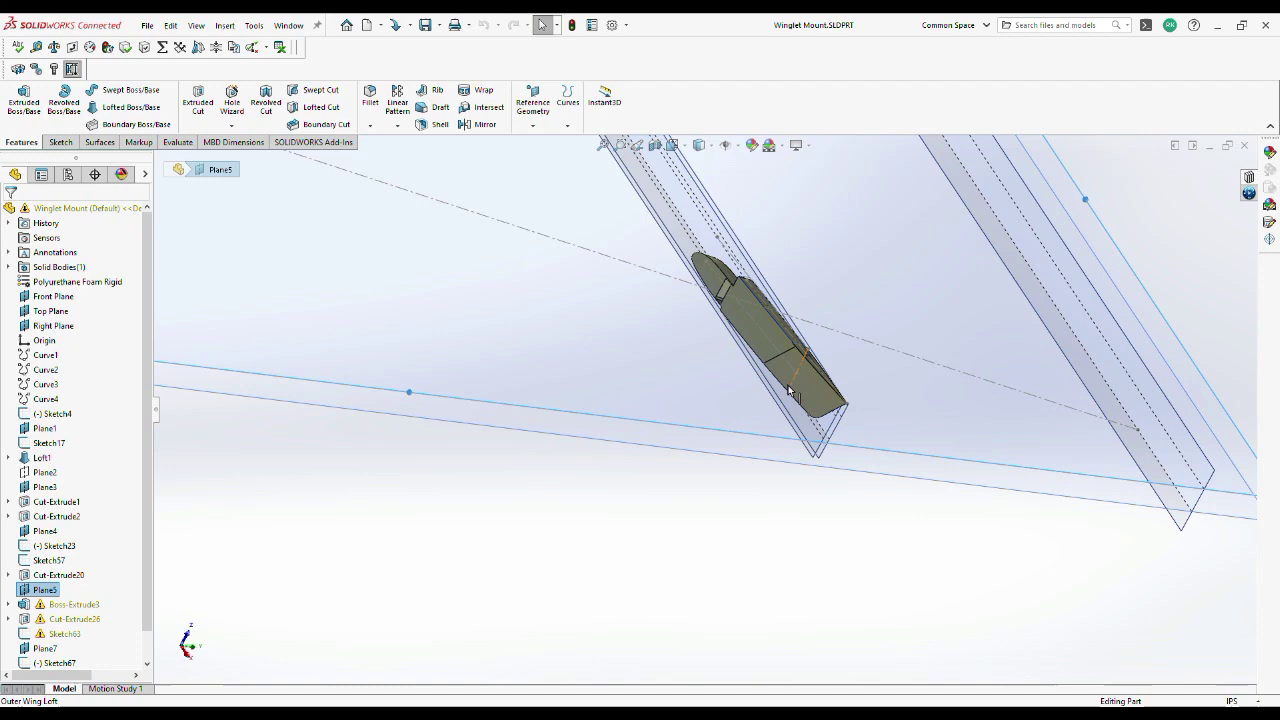
{"action": "scroll", "coordinate": [788, 392], "scroll_direction": "down", "scroll_amount": 3}
{"action": "middle_click_drag", "start_coordinate": [788, 392], "coordinate": [842, 450]}
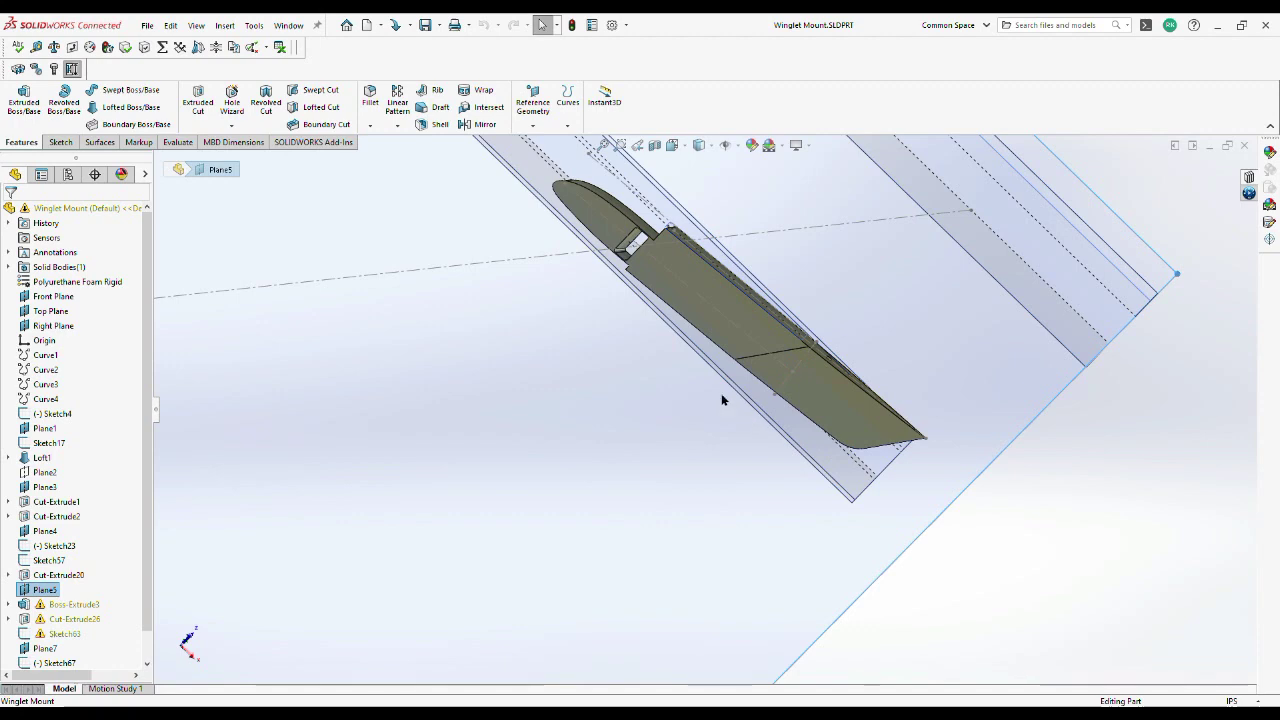
Rotate about the body's edge and zoom on the spar notch to a side view
{"action": "middle_click_drag", "start_coordinate": [738, 397], "coordinate": [694, 383]}
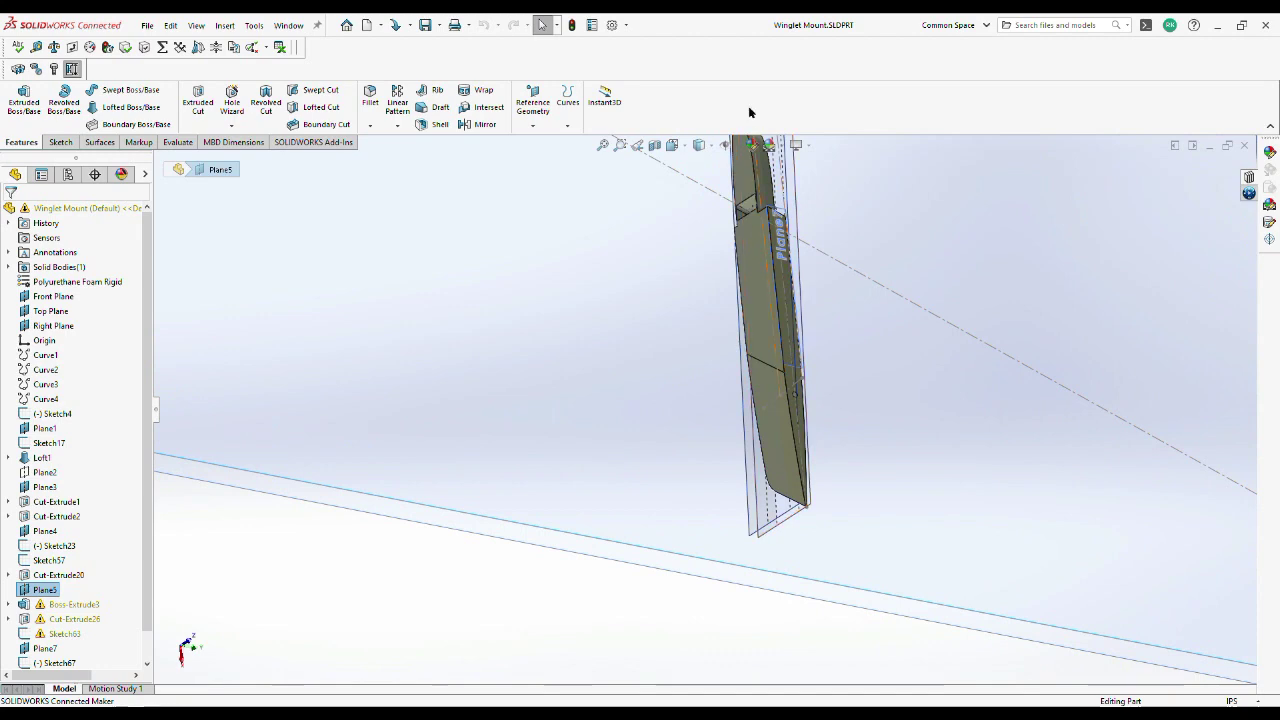
{"action": "scroll", "coordinate": [685, 278], "scroll_direction": "up", "scroll_amount": 3}
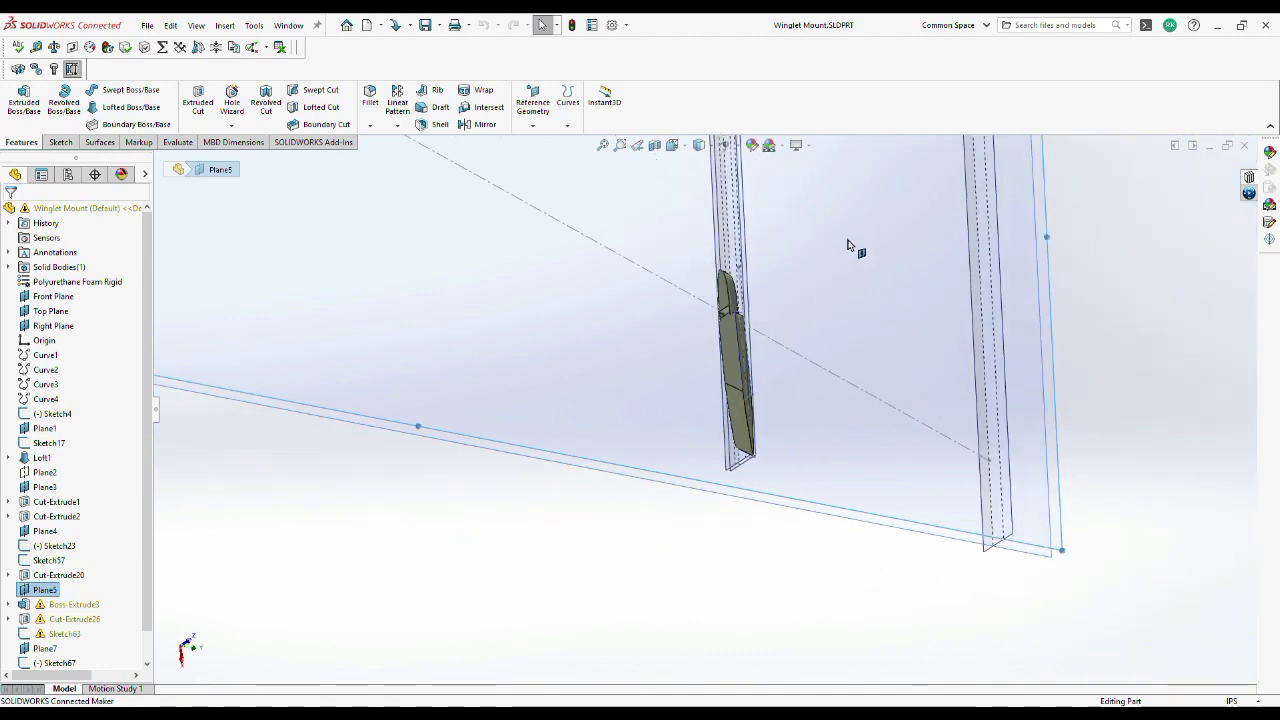
{"action": "scroll", "coordinate": [757, 340], "scroll_direction": "down", "scroll_amount": 5}
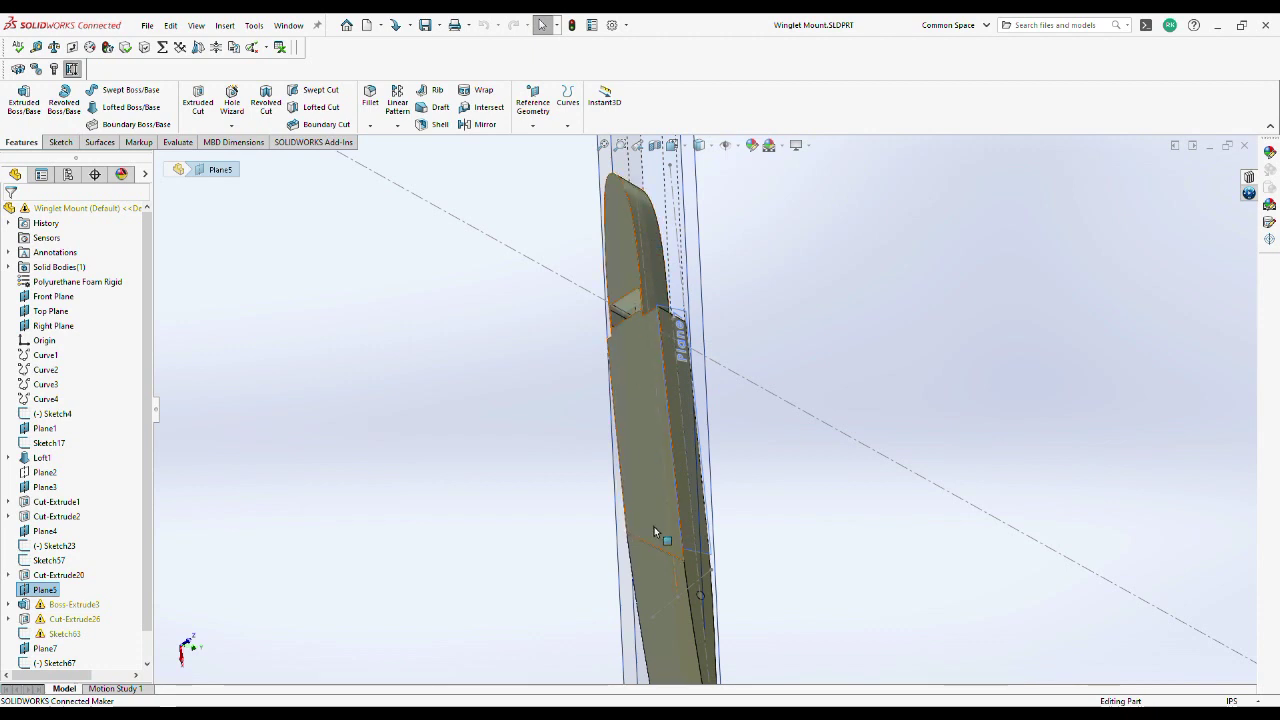
{"action": "scroll", "coordinate": [591, 349], "scroll_direction": "down", "scroll_amount": 2}
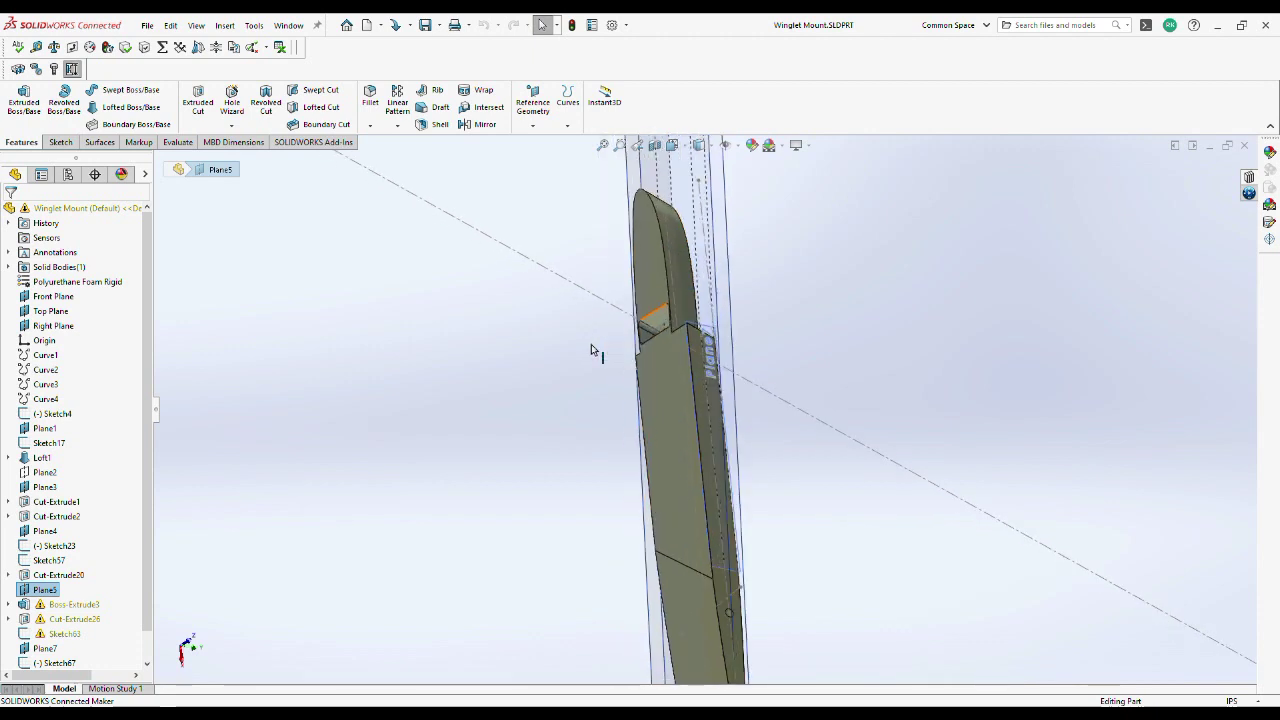
{"action": "scroll", "coordinate": [655, 475], "scroll_direction": "down", "scroll_amount": 3}
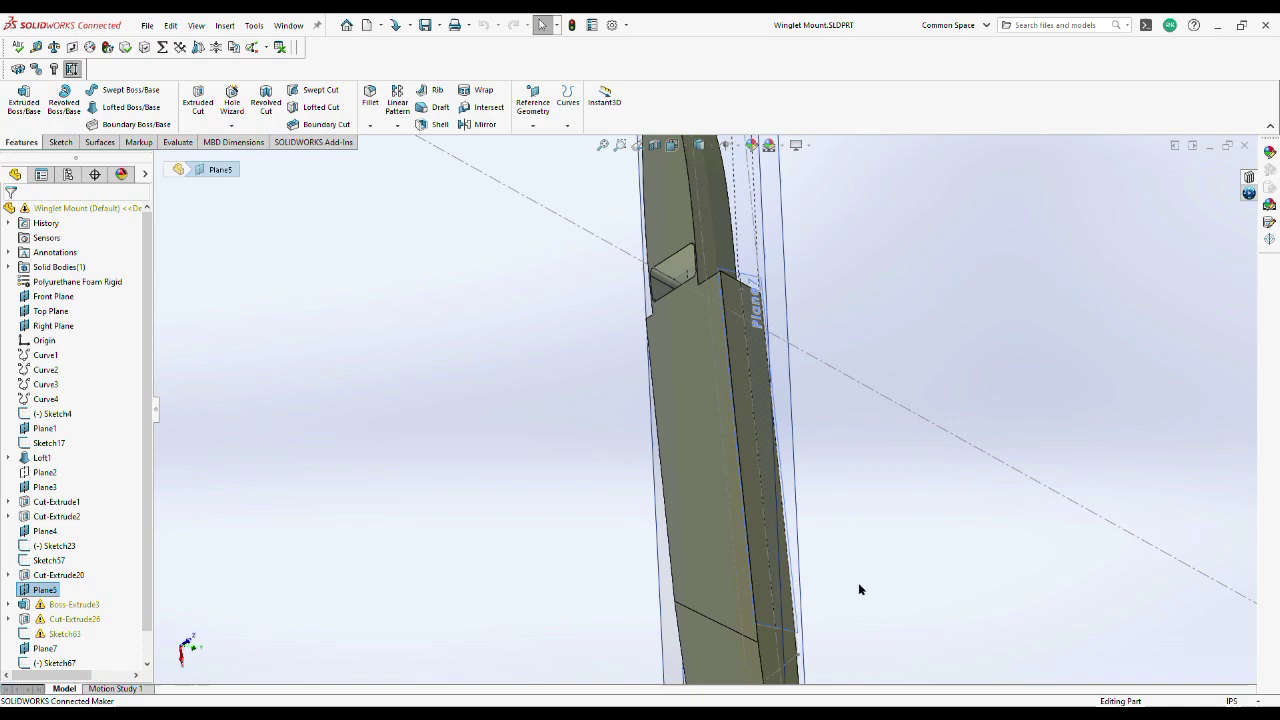
{"action": "scroll", "coordinate": [857, 585], "scroll_direction": "up", "scroll_amount": 5}
{"action": "middle_click_drag", "start_coordinate": [857, 571], "coordinate": [865, 497]}
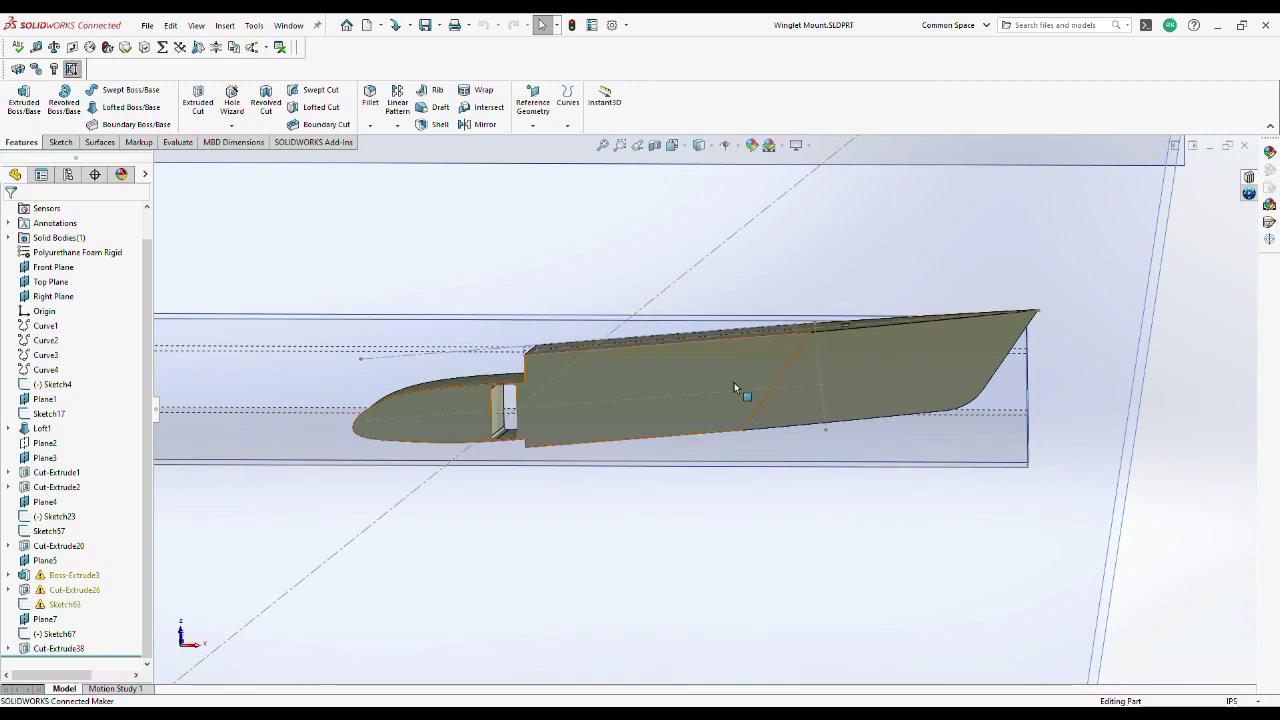
Orbit to the winglet's flat side face and view it Normal To (Ctrl+8)
{"action": "middle_click_drag", "start_coordinate": [745, 381], "coordinate": [664, 492]}
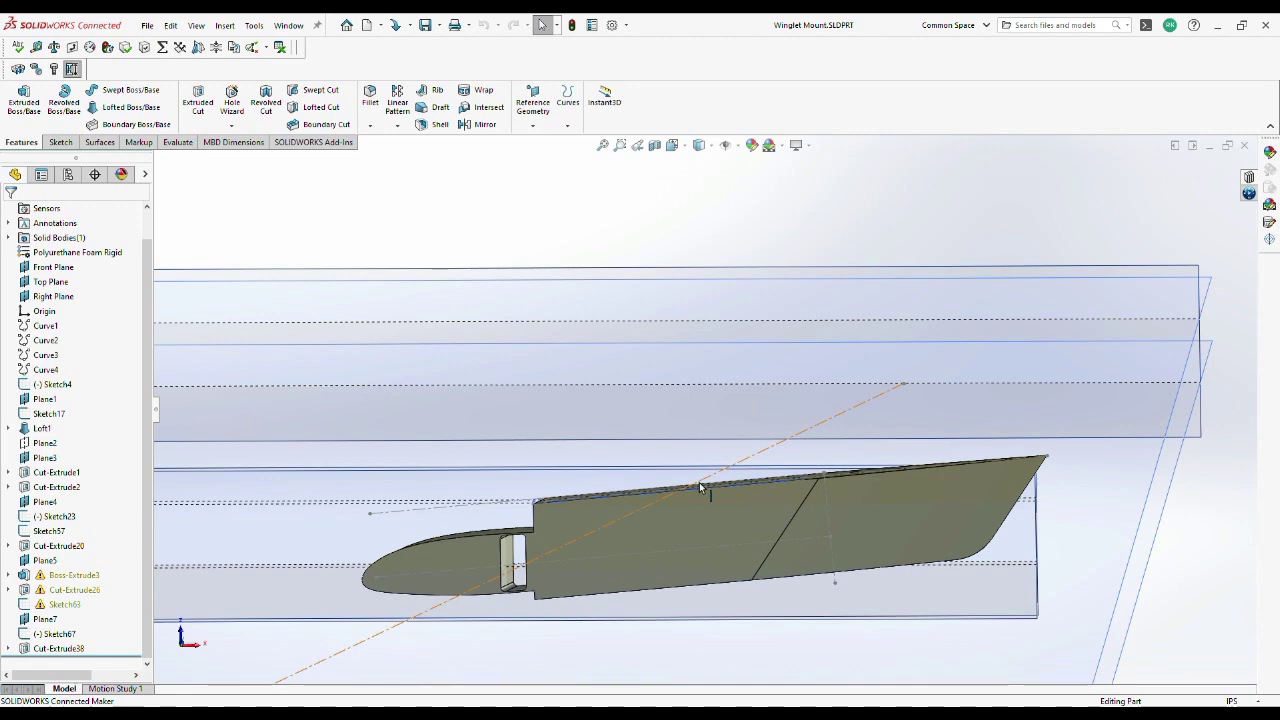
{"action": "middle_click_drag", "start_coordinate": [699, 482], "coordinate": [701, 513]}
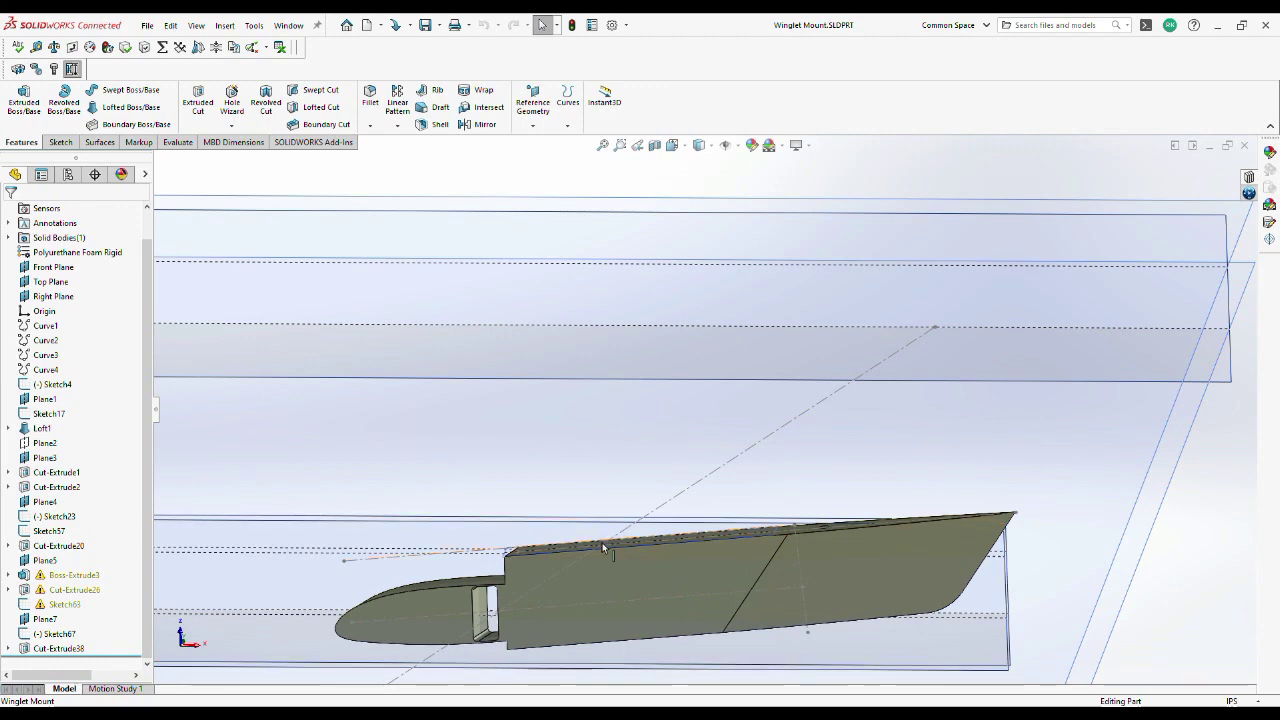
{"action": "left_click", "coordinate": [638, 591]}
{"action": "key", "text": "ctrl+8"}
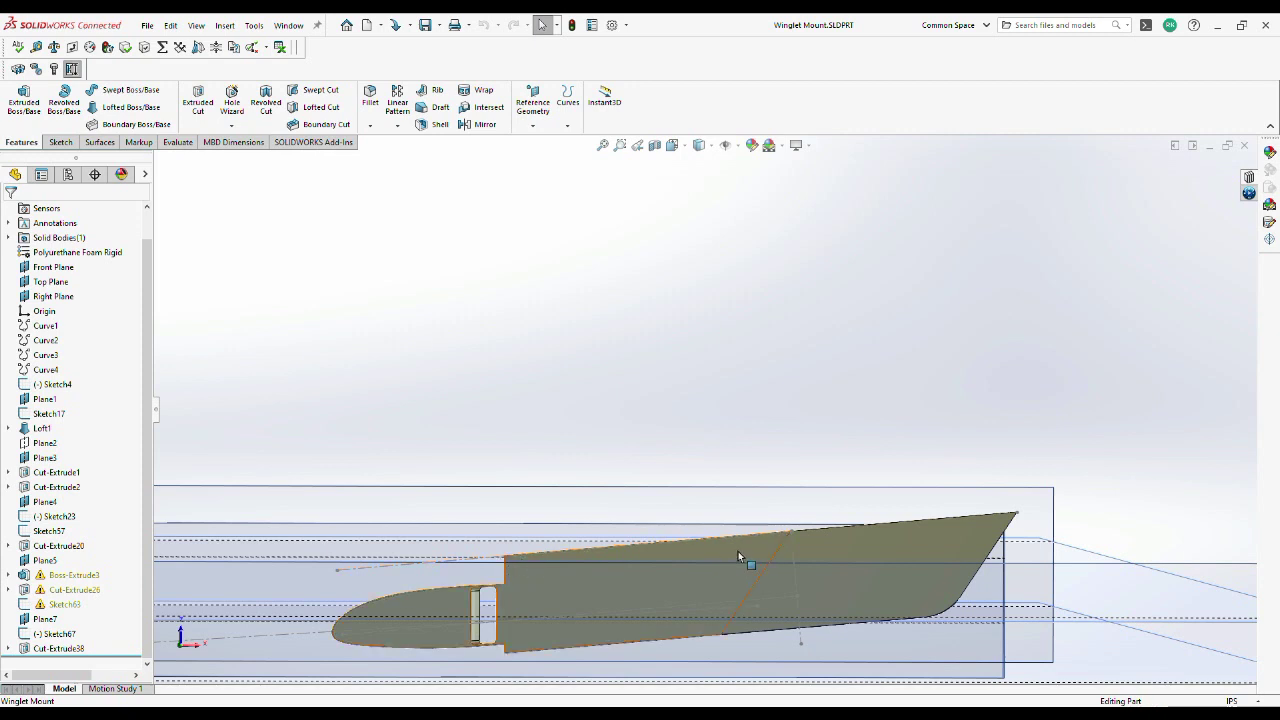
{"action": "left_click", "coordinate": [851, 597]}
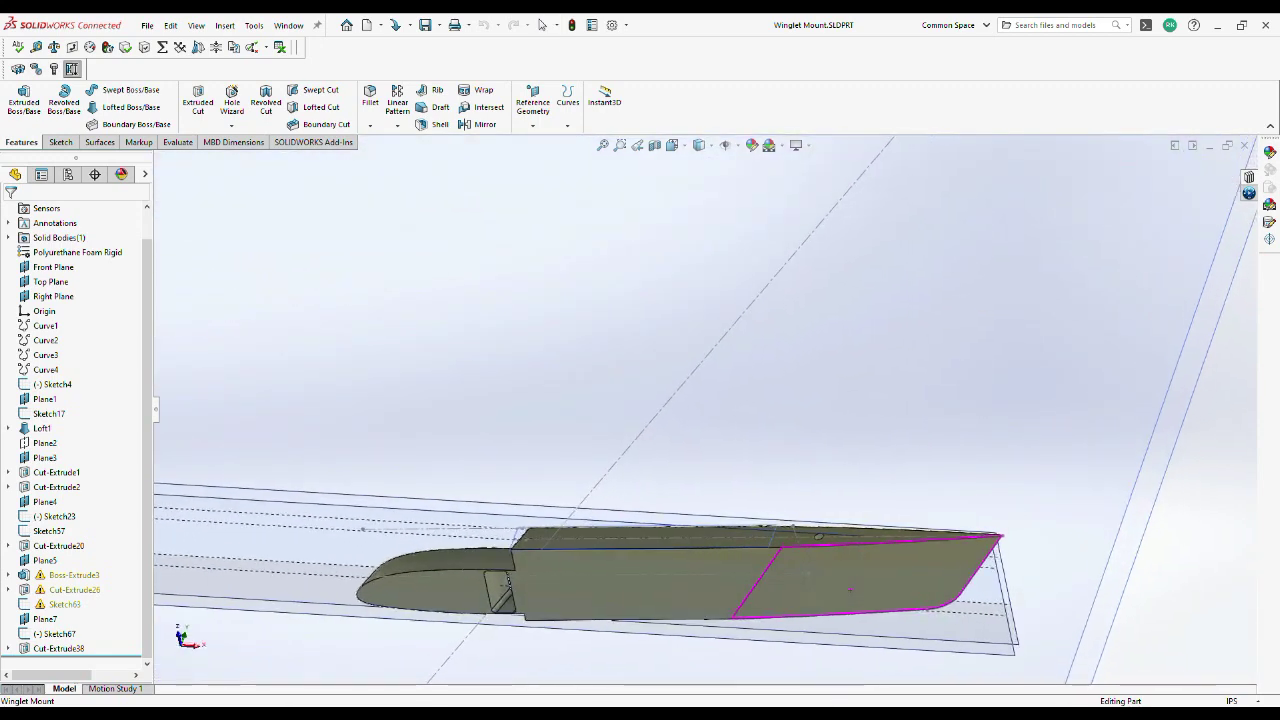
{"action": "middle_click_drag", "start_coordinate": [850, 590], "coordinate": [500, 555]}
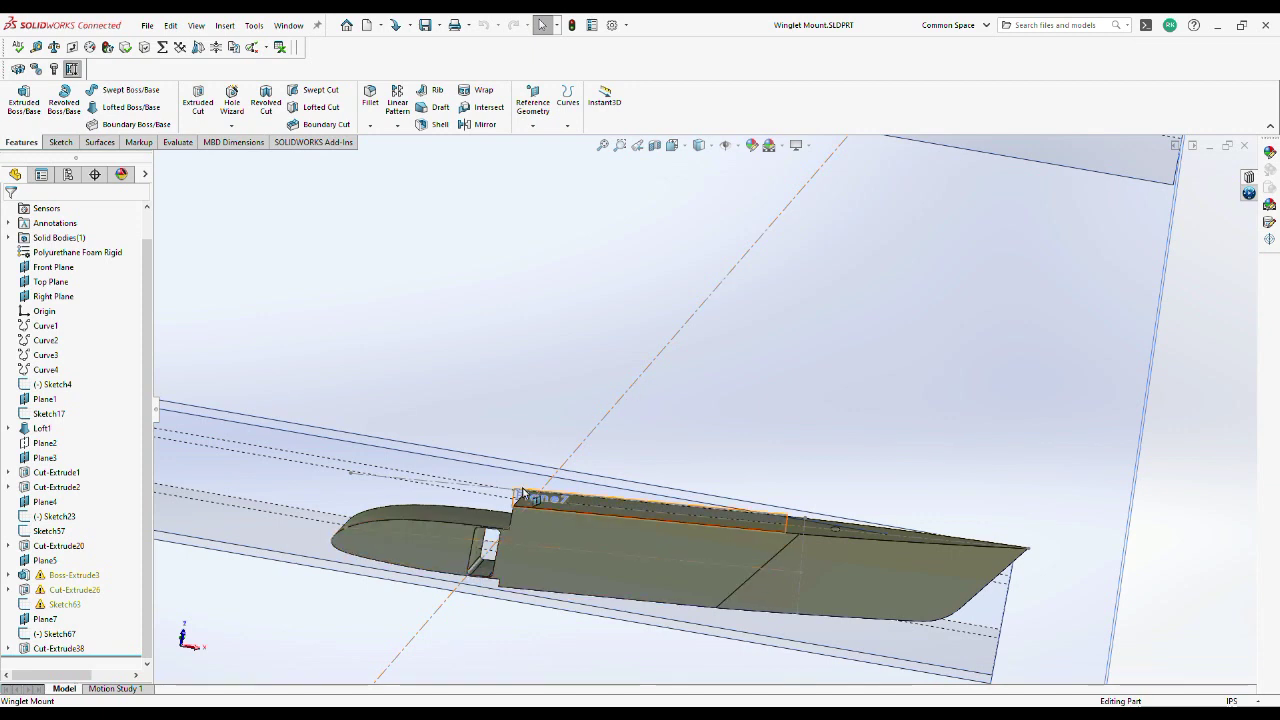
{"action": "mouse_move", "coordinate": [720, 648]}
{"action": "middle_mouse_down"}
{"action": "mouse_move", "coordinate": [721, 637]}
{"action": "mouse_move", "coordinate": [717, 673]}
{"action": "mouse_move", "coordinate": [710, 662]}
{"action": "middle_mouse_up"}
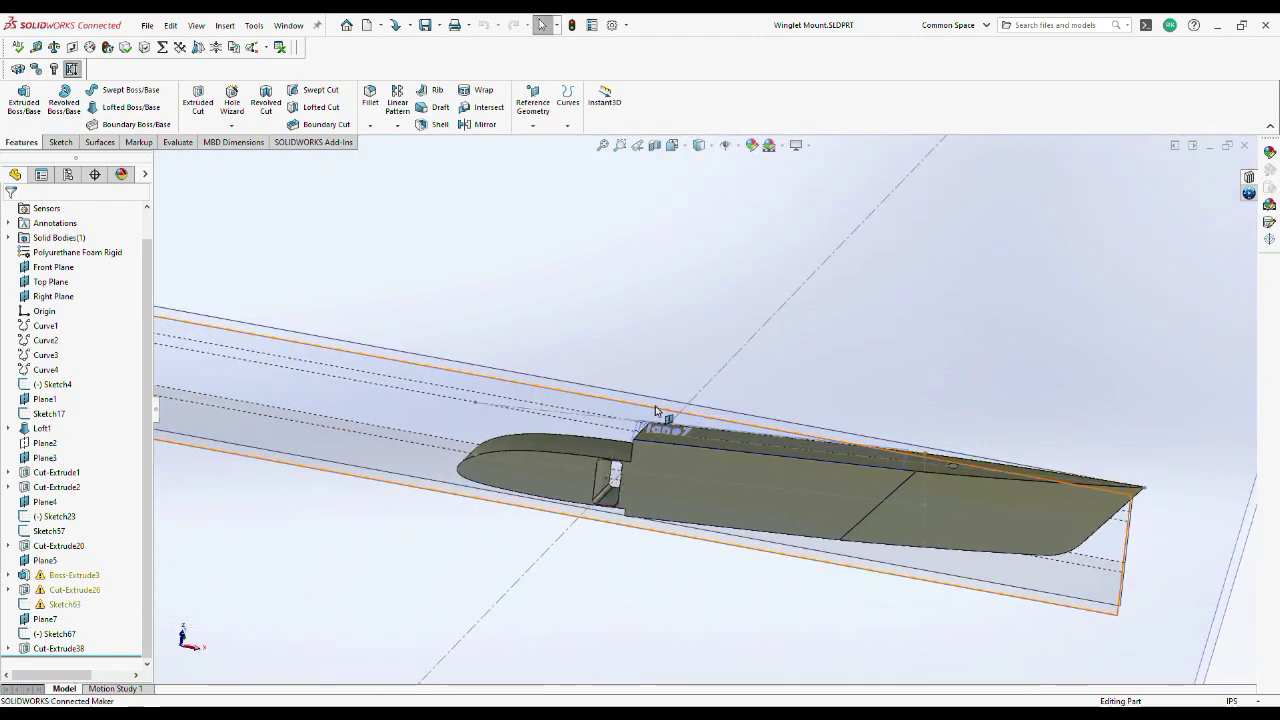
{"action": "middle_click_drag", "start_coordinate": [666, 600], "coordinate": [696, 578]}
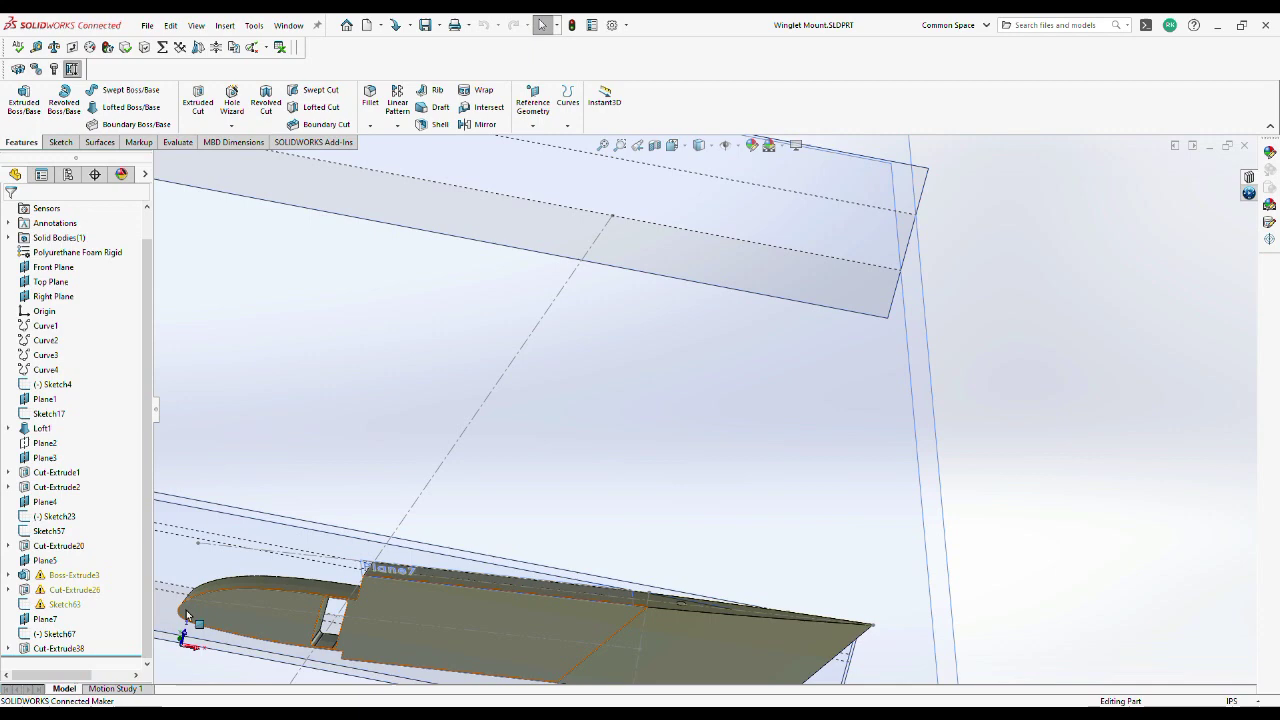
{"action": "middle_click_drag", "start_coordinate": [626, 592], "coordinate": [678, 620]}
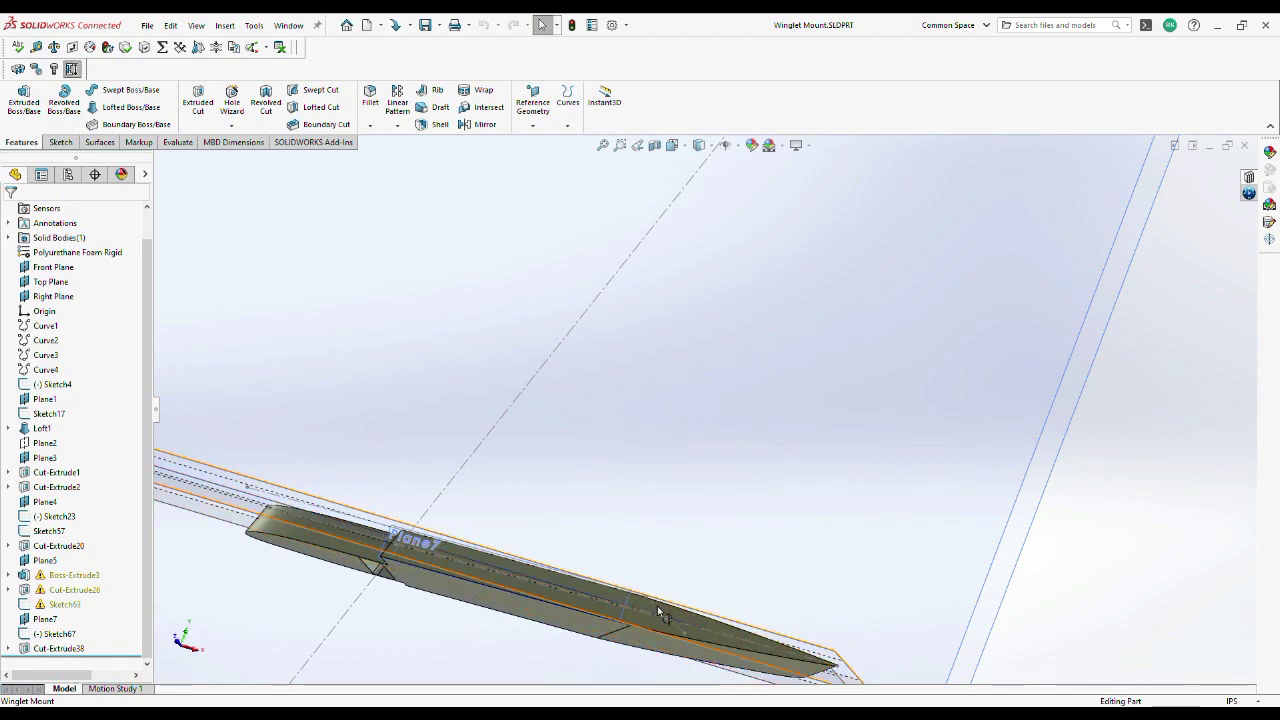
{"action": "scroll", "coordinate": [658, 606], "scroll_direction": "down", "scroll_amount": 2}
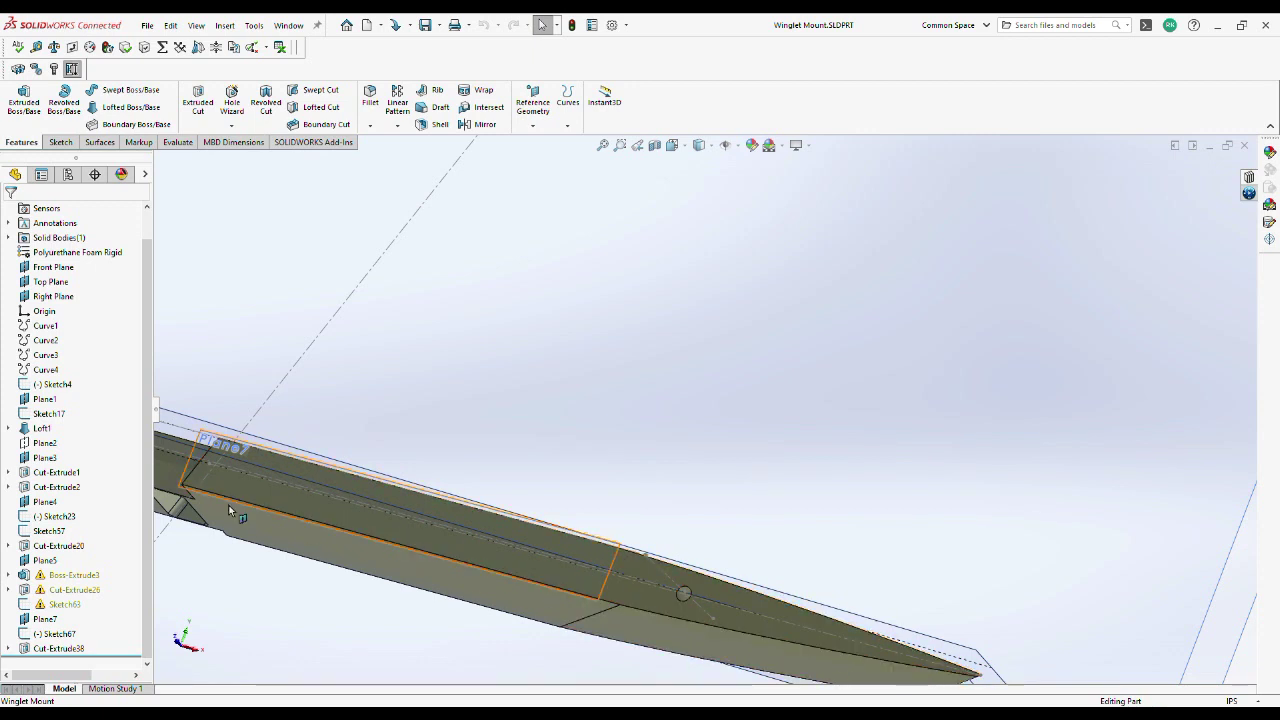
{"action": "scroll", "coordinate": [680, 596], "scroll_direction": "up", "scroll_amount": 2}
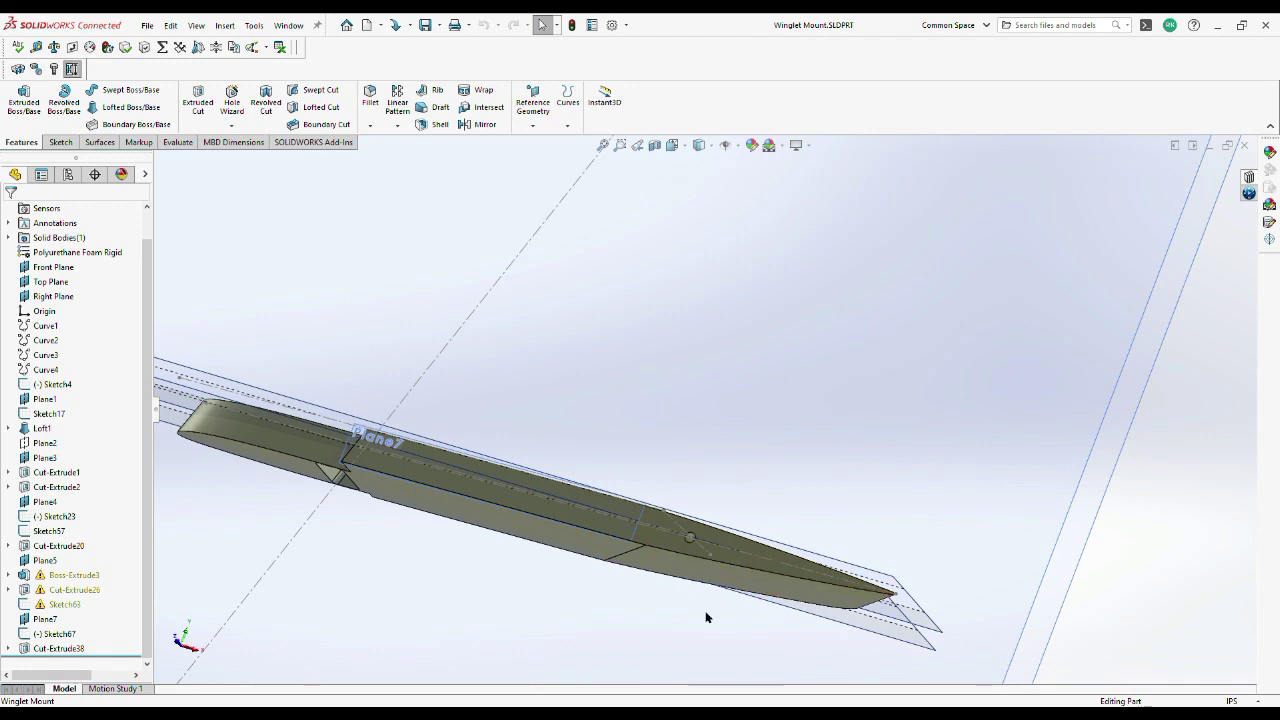
{"action": "middle_click_drag", "start_coordinate": [706, 616], "coordinate": [721, 541]}
{"action": "scroll", "coordinate": [706, 603], "scroll_direction": "up", "scroll_amount": 3}
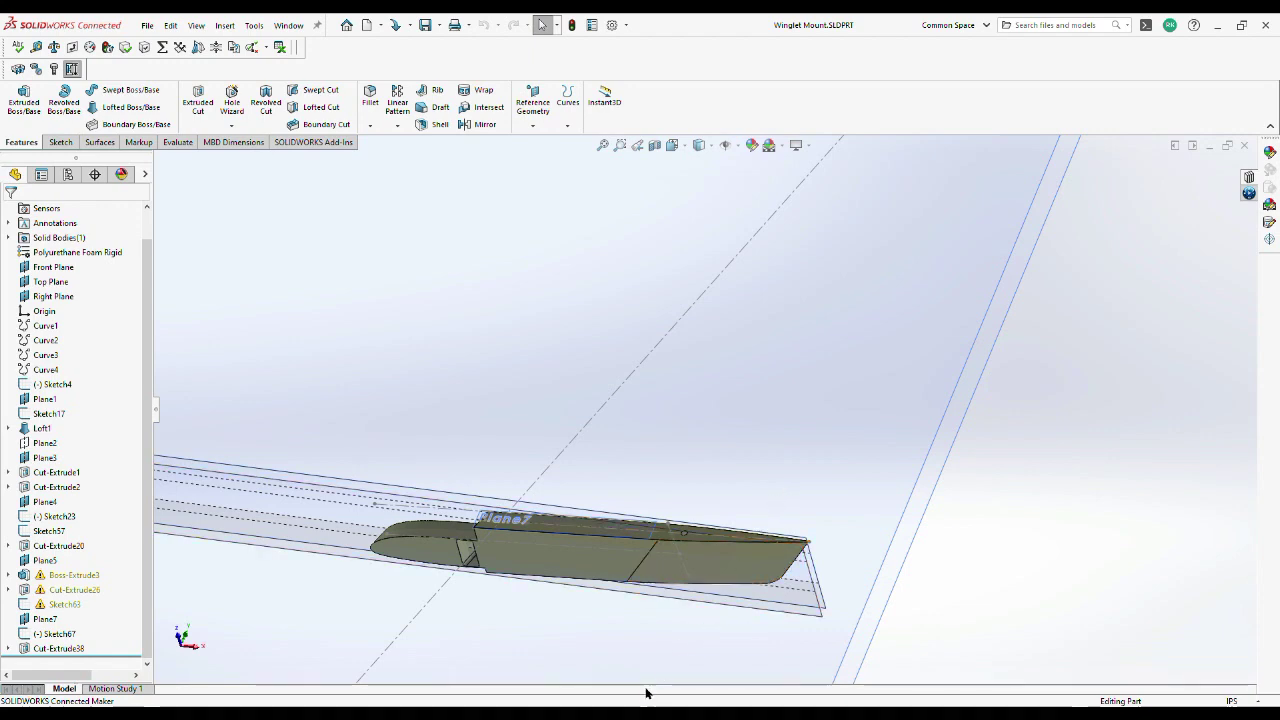
{"action": "middle_click_drag", "start_coordinate": [764, 644], "coordinate": [603, 626]}
{"action": "mouse_move", "coordinate": [529, 471]}
{"action": "middle_mouse_down"}
{"action": "mouse_move", "coordinate": [614, 434]}
{"action": "mouse_move", "coordinate": [498, 416]}
{"action": "mouse_move", "coordinate": [523, 449]}
{"action": "middle_mouse_up"}
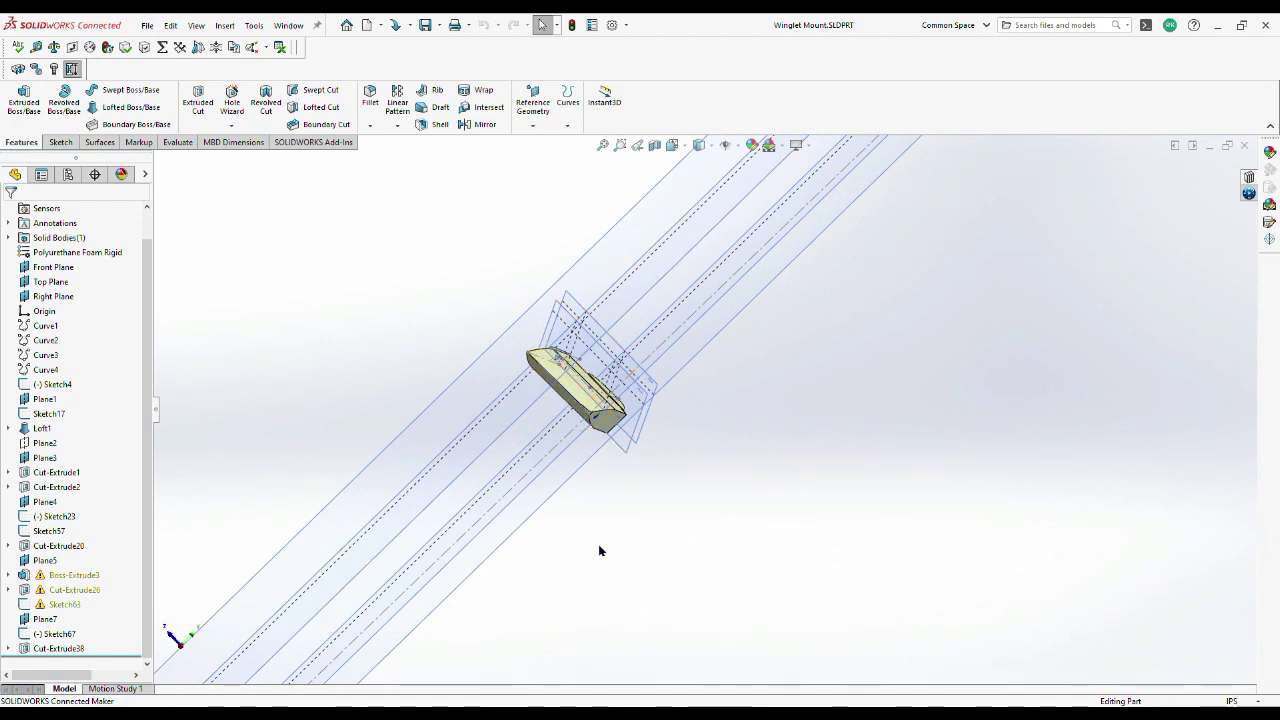
{"action": "middle_click_drag", "start_coordinate": [598, 546], "coordinate": [625, 533]}
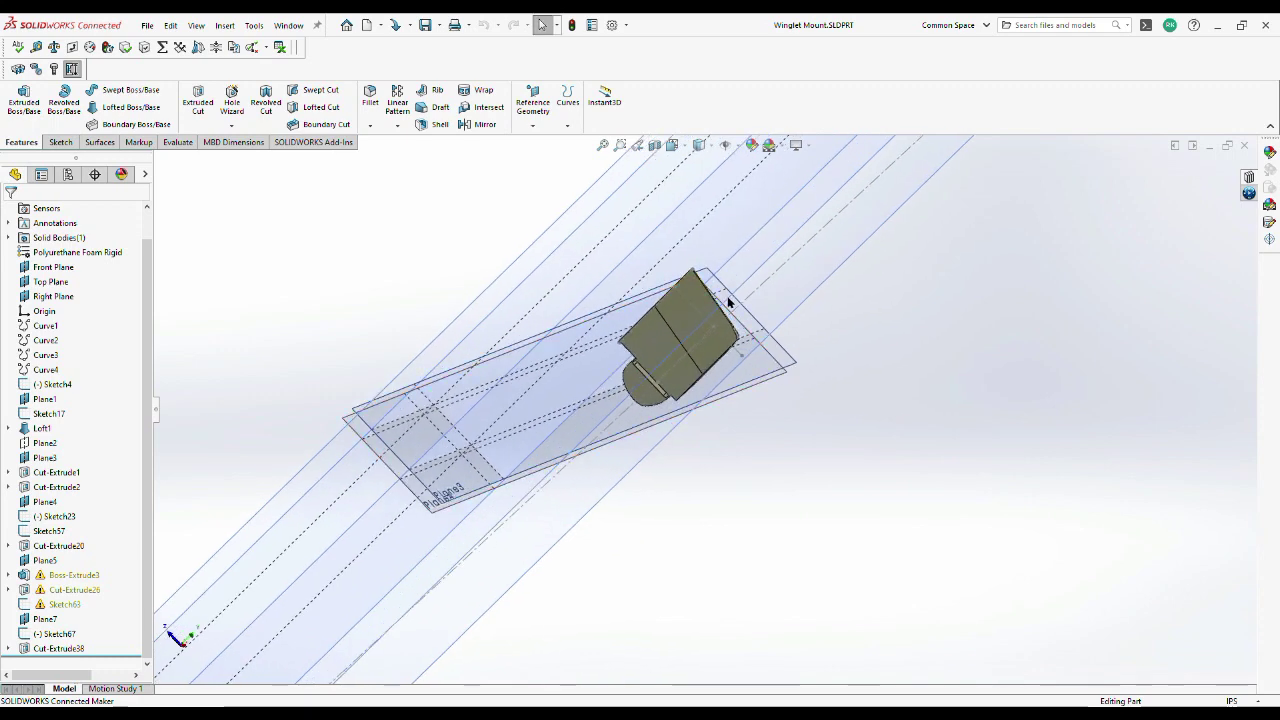
{"action": "middle_click_drag", "start_coordinate": [729, 429], "coordinate": [737, 443]}
{"action": "left_click_drag", "start_coordinate": [737, 443], "coordinate": [711, 463]}
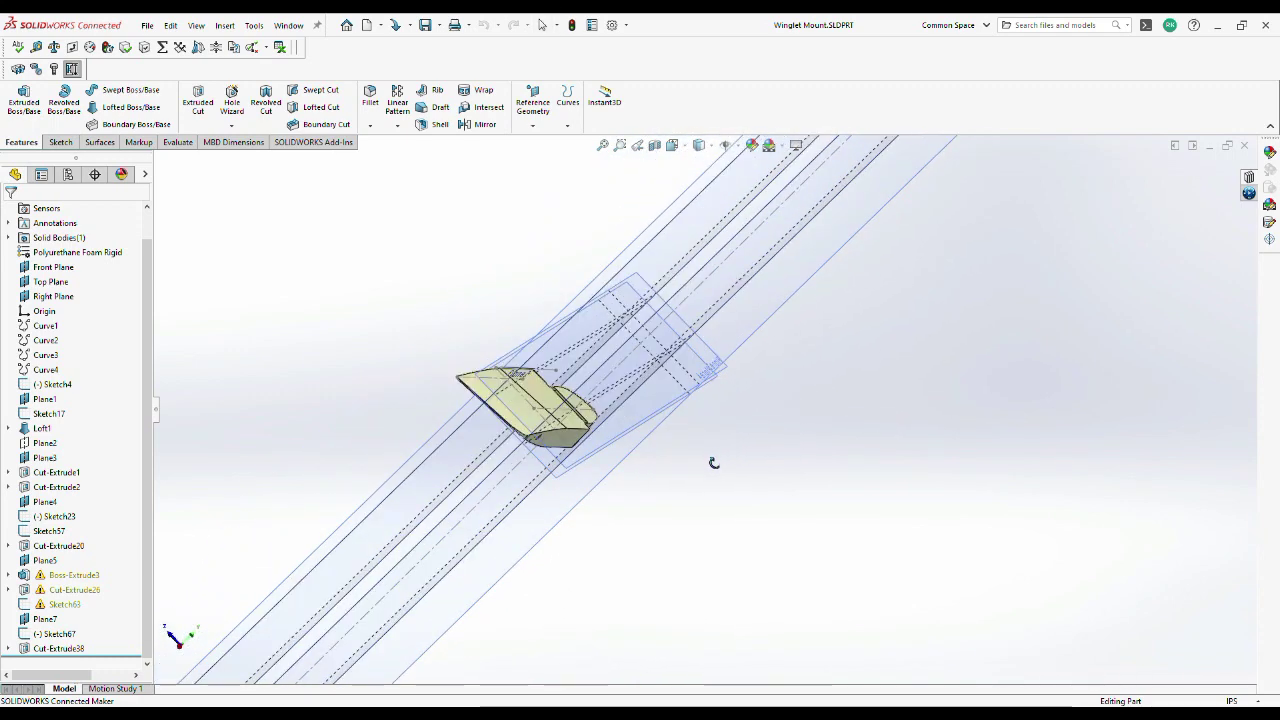
{"action": "key", "text": "Escape"}
{"action": "scroll", "coordinate": [535, 441], "scroll_direction": "up", "scroll_amount": 3}
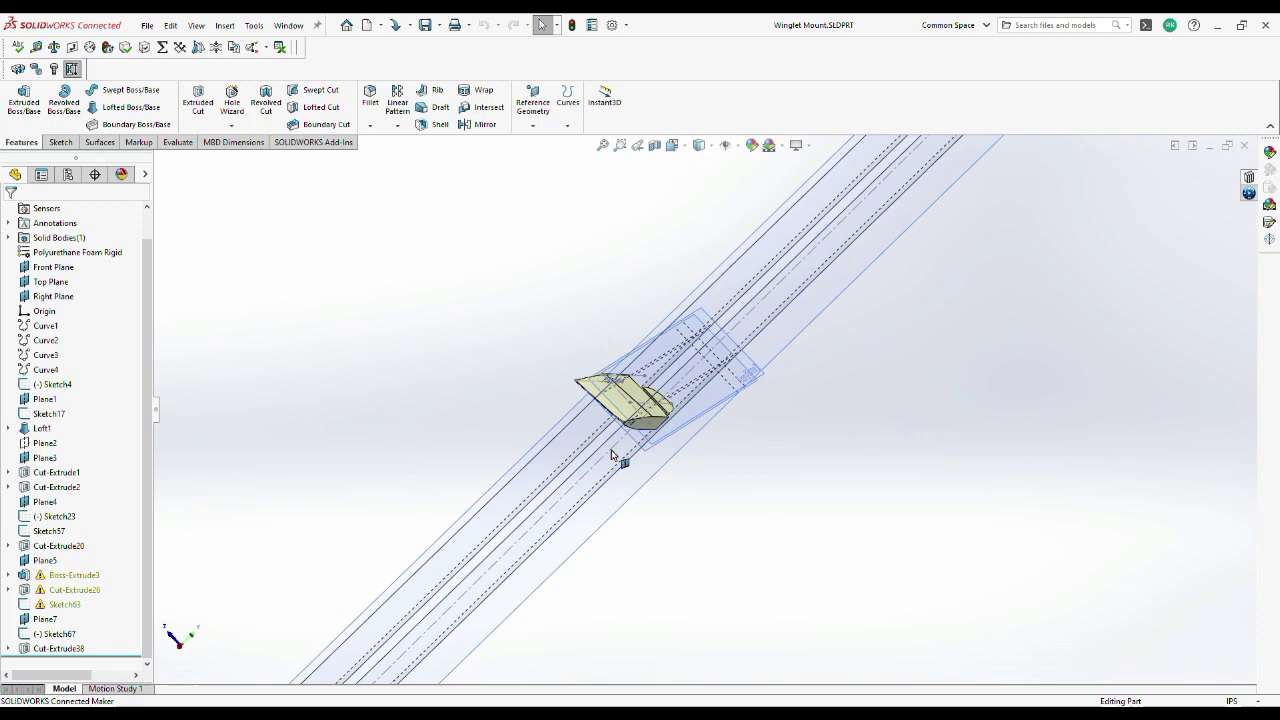
{"action": "scroll", "coordinate": [620, 455], "scroll_direction": "down", "scroll_amount": 6}
{"action": "mouse_move", "coordinate": [663, 291]}
{"action": "middle_mouse_down"}
{"action": "mouse_move", "coordinate": [679, 275]}
{"action": "mouse_move", "coordinate": [686, 300]}
{"action": "middle_mouse_up"}
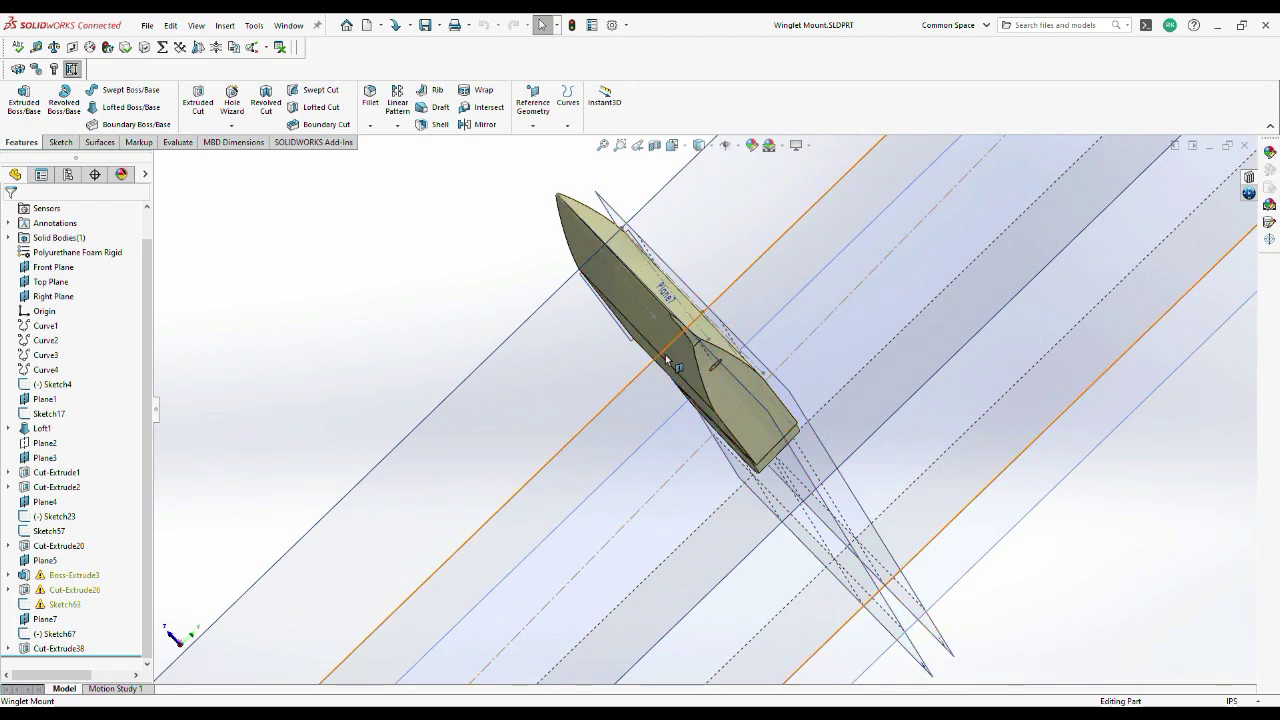
{"action": "mouse_move", "coordinate": [596, 364]}
{"action": "middle_mouse_down"}
{"action": "mouse_move", "coordinate": [685, 347]}
{"action": "mouse_move", "coordinate": [749, 443]}
{"action": "mouse_move", "coordinate": [628, 477]}
{"action": "mouse_move", "coordinate": [643, 540]}
{"action": "mouse_move", "coordinate": [680, 549]}
{"action": "mouse_move", "coordinate": [689, 620]}
{"action": "mouse_move", "coordinate": [700, 489]}
{"action": "mouse_move", "coordinate": [737, 391]}
{"action": "mouse_move", "coordinate": [727, 314]}
{"action": "mouse_move", "coordinate": [706, 300]}
{"action": "middle_mouse_up"}
{"action": "scroll", "coordinate": [849, 549], "scroll_direction": "down", "scroll_amount": 3}
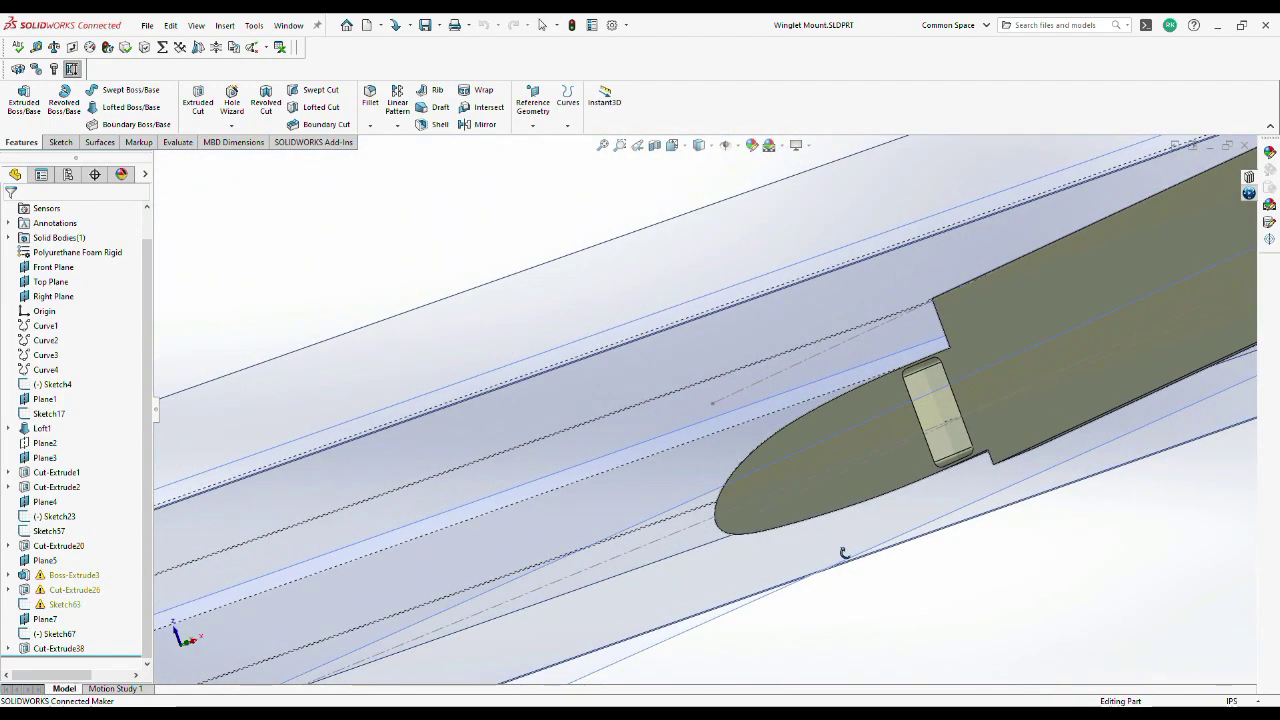
{"action": "middle_click_drag", "start_coordinate": [849, 549], "coordinate": [955, 590]}
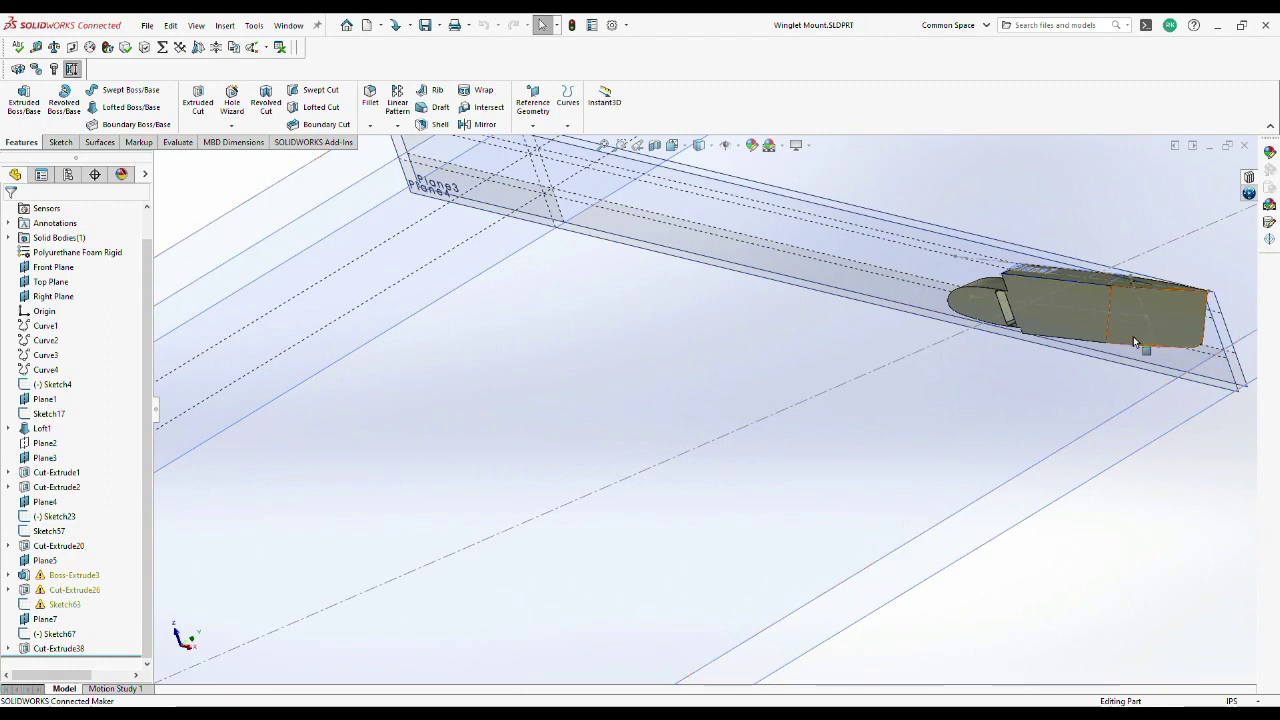
{"action": "scroll", "coordinate": [1104, 351], "scroll_direction": "up", "scroll_amount": 3}
{"action": "scroll", "coordinate": [1094, 359], "scroll_direction": "up", "scroll_amount": 2}
{"action": "scroll", "coordinate": [997, 423], "scroll_direction": "down", "scroll_amount": 2}
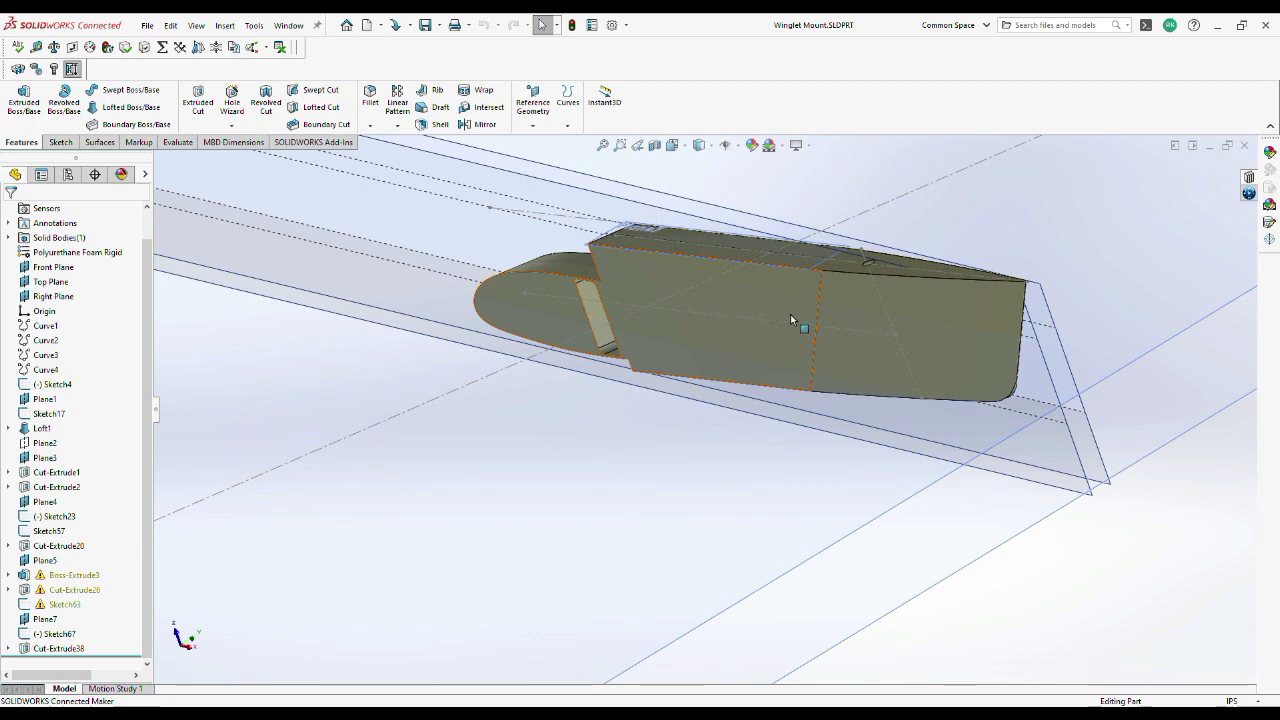
{"action": "left_click", "coordinate": [790, 314]}
{"action": "middle_click_drag", "start_coordinate": [790, 314], "coordinate": [790, 349]}
{"action": "key", "text": "Escape"}
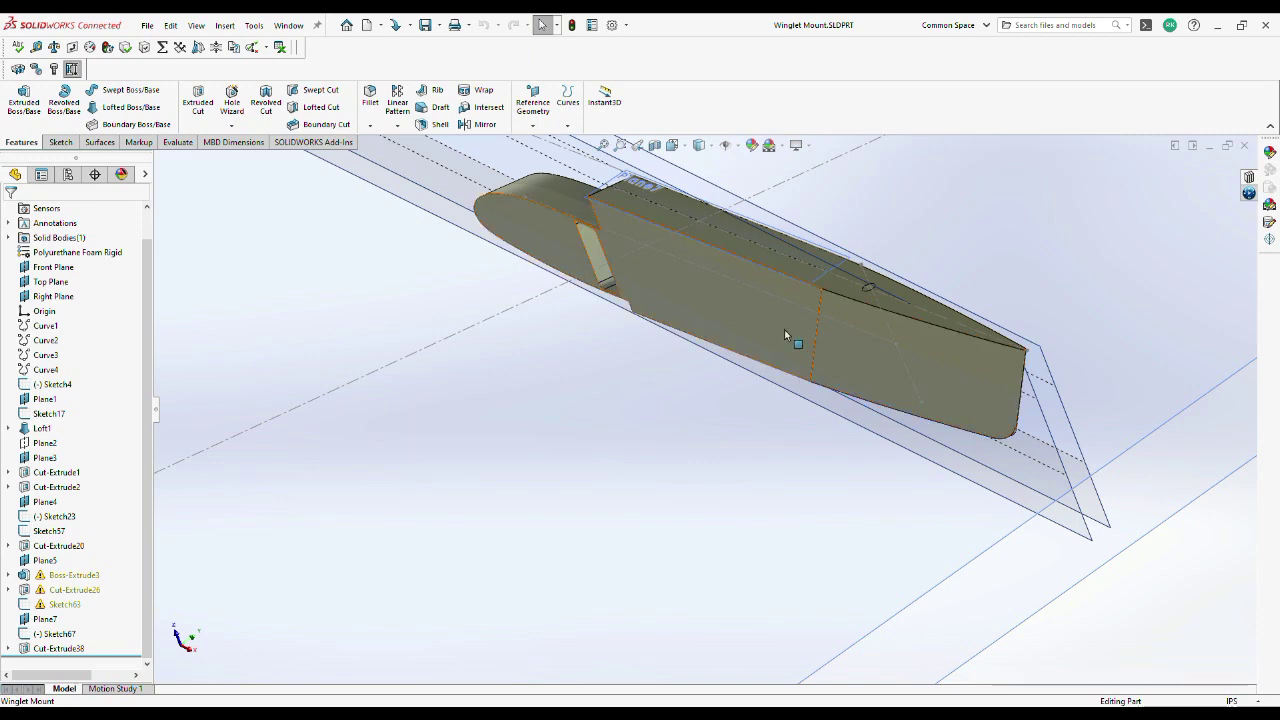
{"action": "middle_click_drag", "start_coordinate": [660, 446], "coordinate": [697, 430]}
{"action": "scroll", "coordinate": [700, 425], "scroll_direction": "down", "scroll_amount": 3}
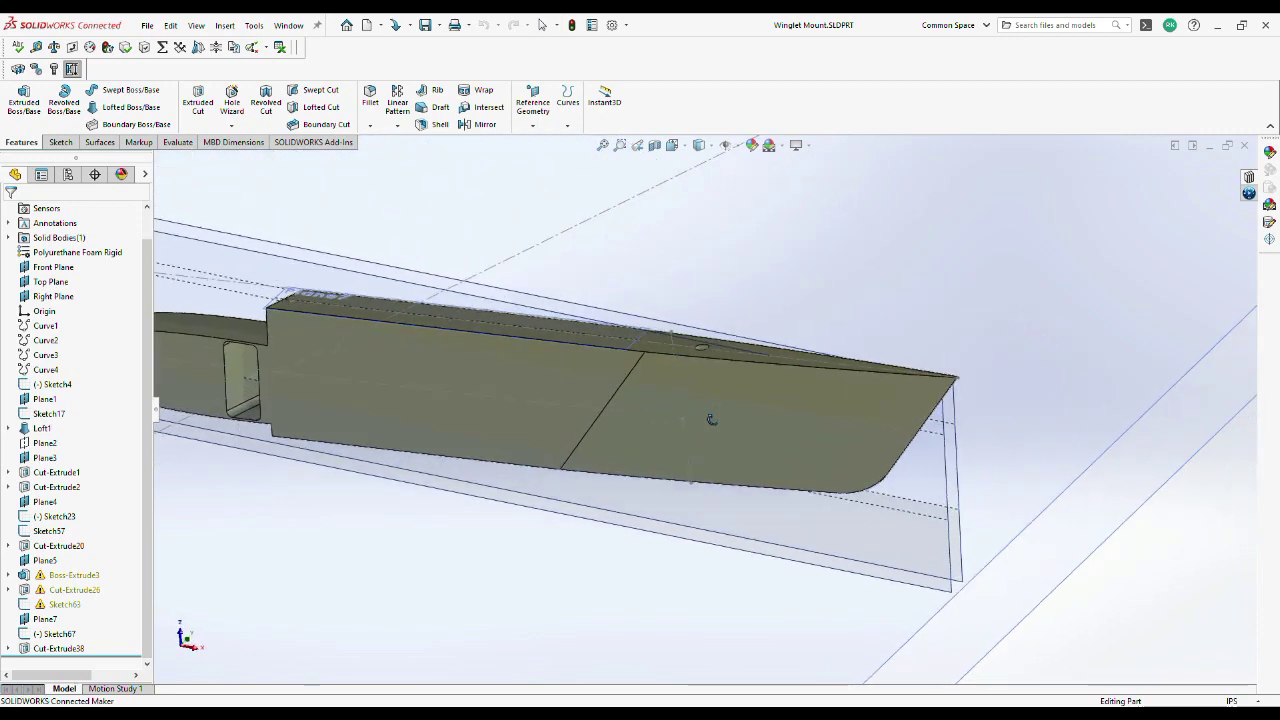
{"action": "scroll", "coordinate": [312, 382], "scroll_direction": "down", "scroll_amount": 5}
{"action": "scroll", "coordinate": [312, 382], "scroll_direction": "up", "scroll_amount": 5}
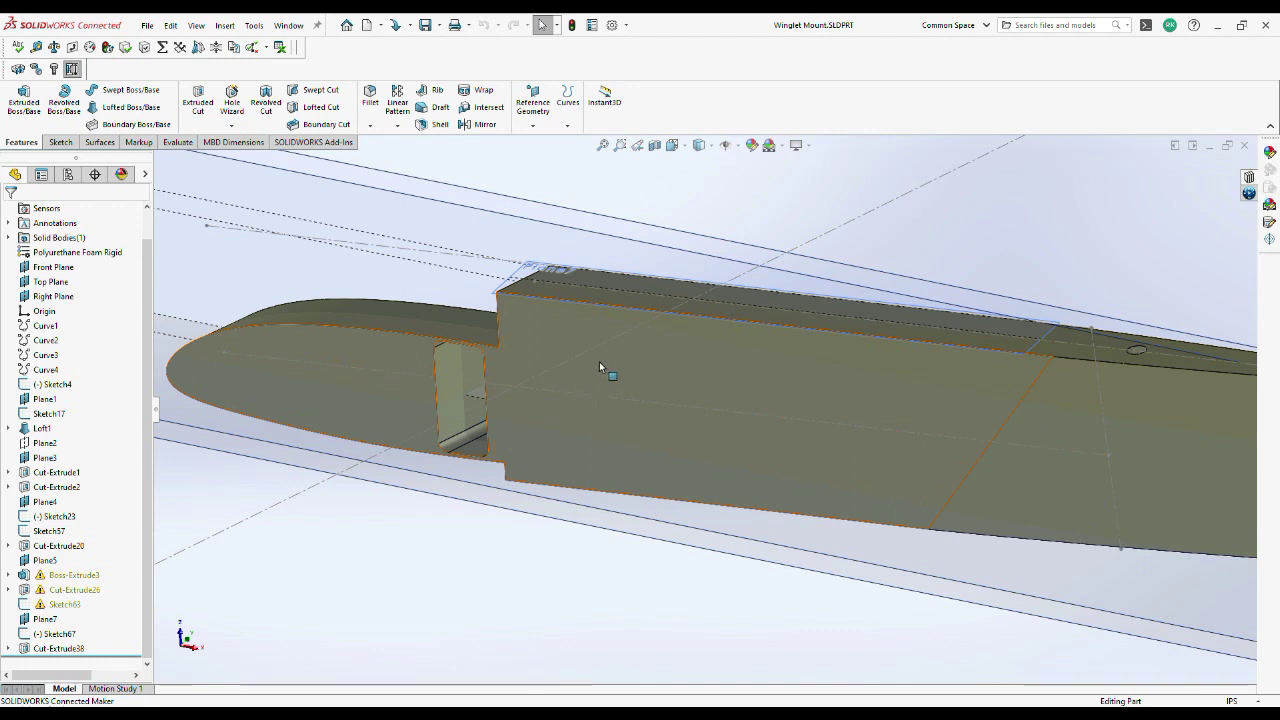
{"action": "scroll", "coordinate": [598, 367], "scroll_direction": "up", "scroll_amount": 2}
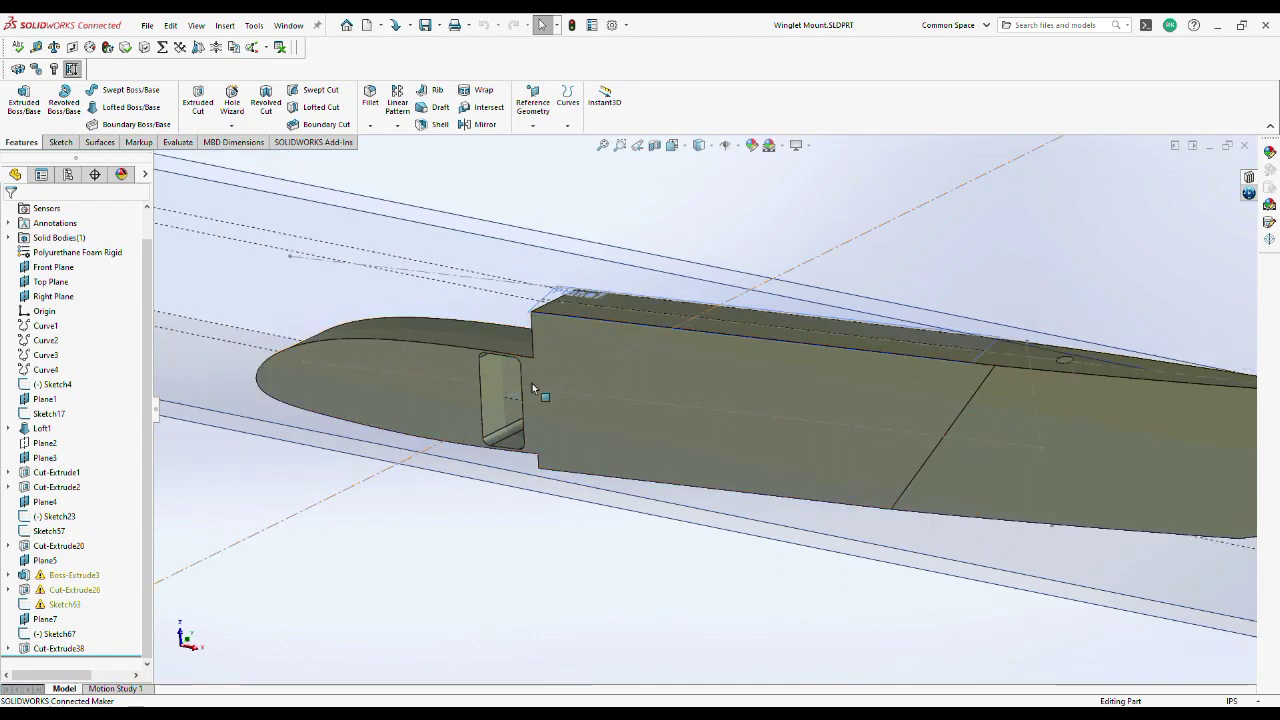
{"action": "scroll", "coordinate": [644, 440], "scroll_direction": "up", "scroll_amount": 2}
{"action": "left_click", "coordinate": [829, 466]}
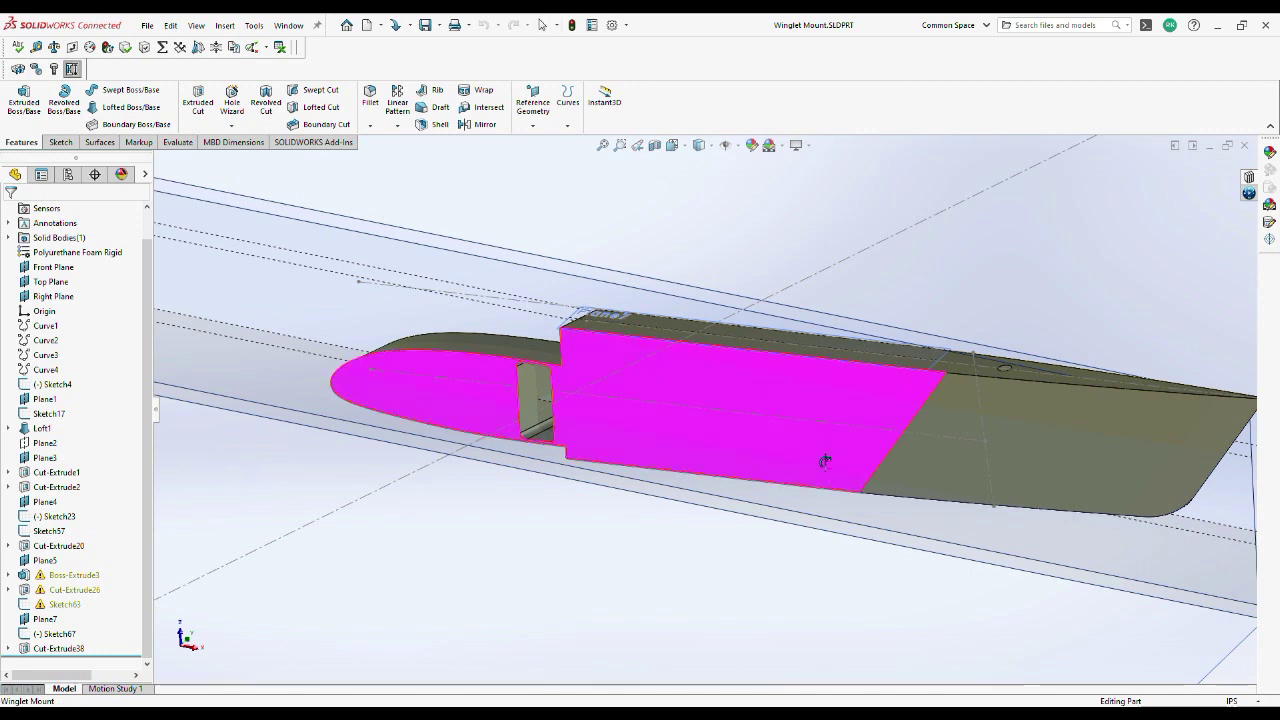
{"action": "left_click", "coordinate": [846, 587]}
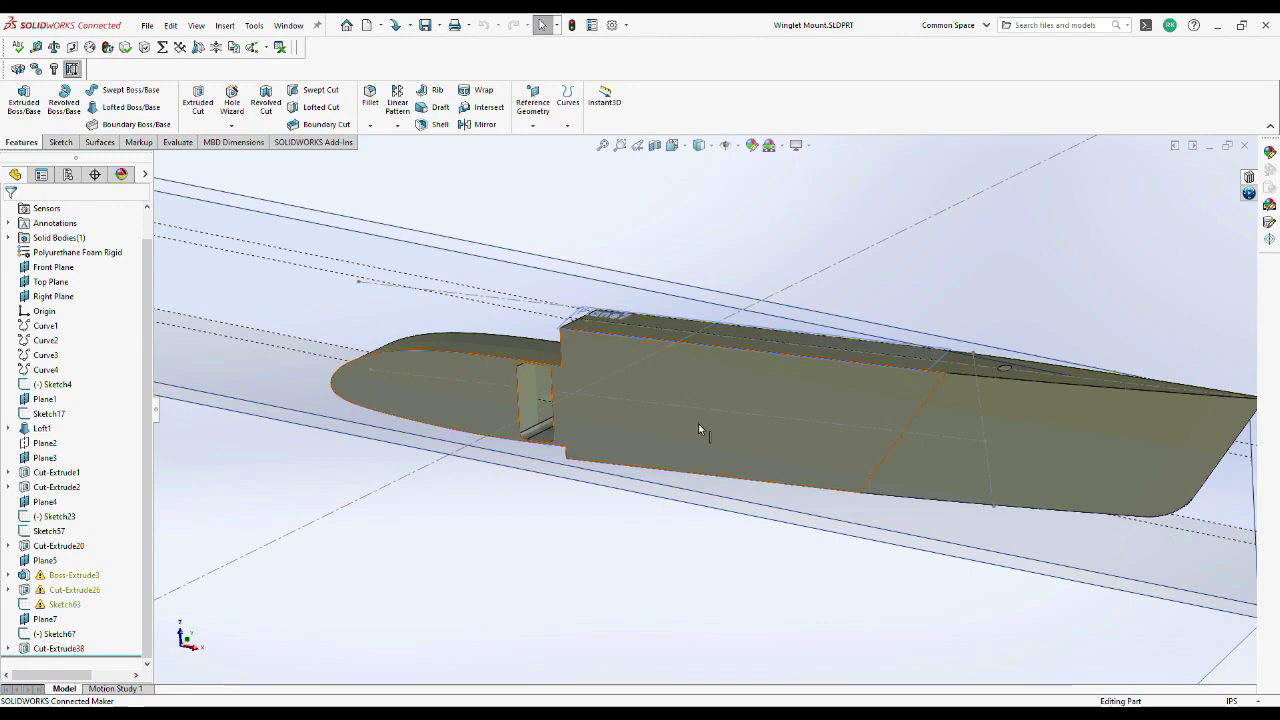
{"action": "left_click", "coordinate": [780, 508]}
{"action": "middle_click_drag", "start_coordinate": [780, 508], "coordinate": [784, 563]}
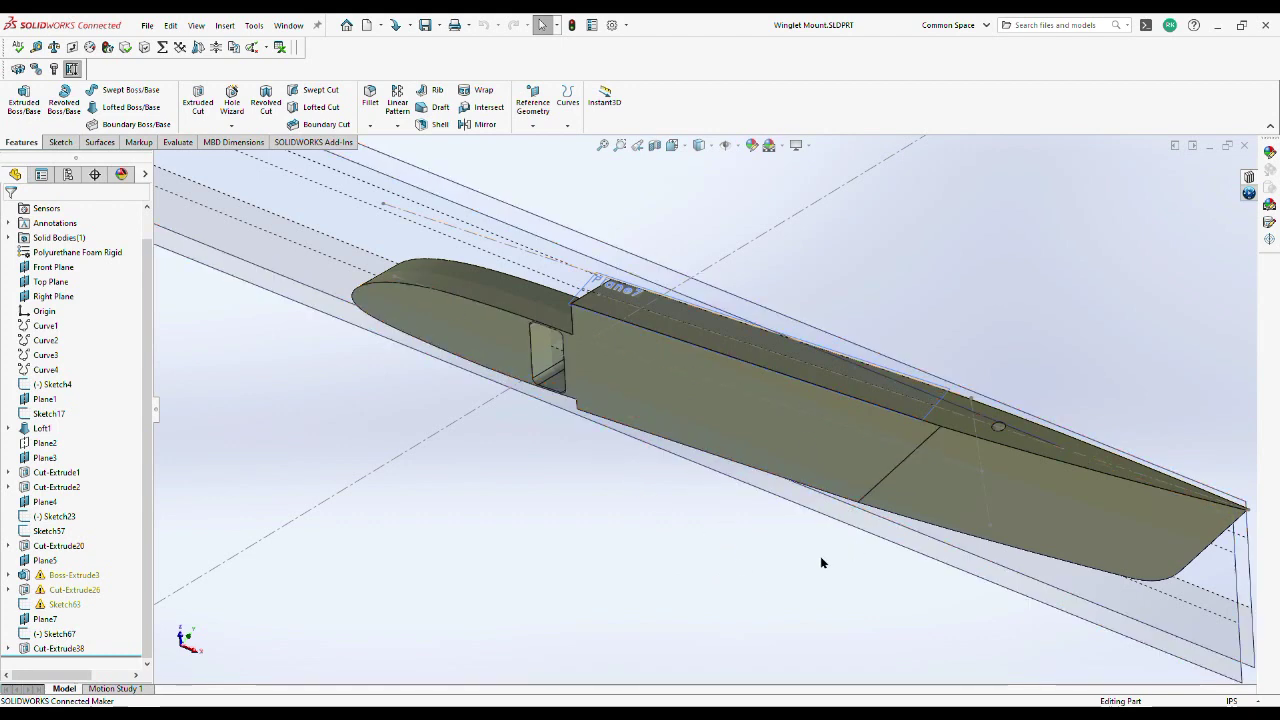
{"action": "scroll", "coordinate": [820, 563], "scroll_direction": "up", "scroll_amount": 3}
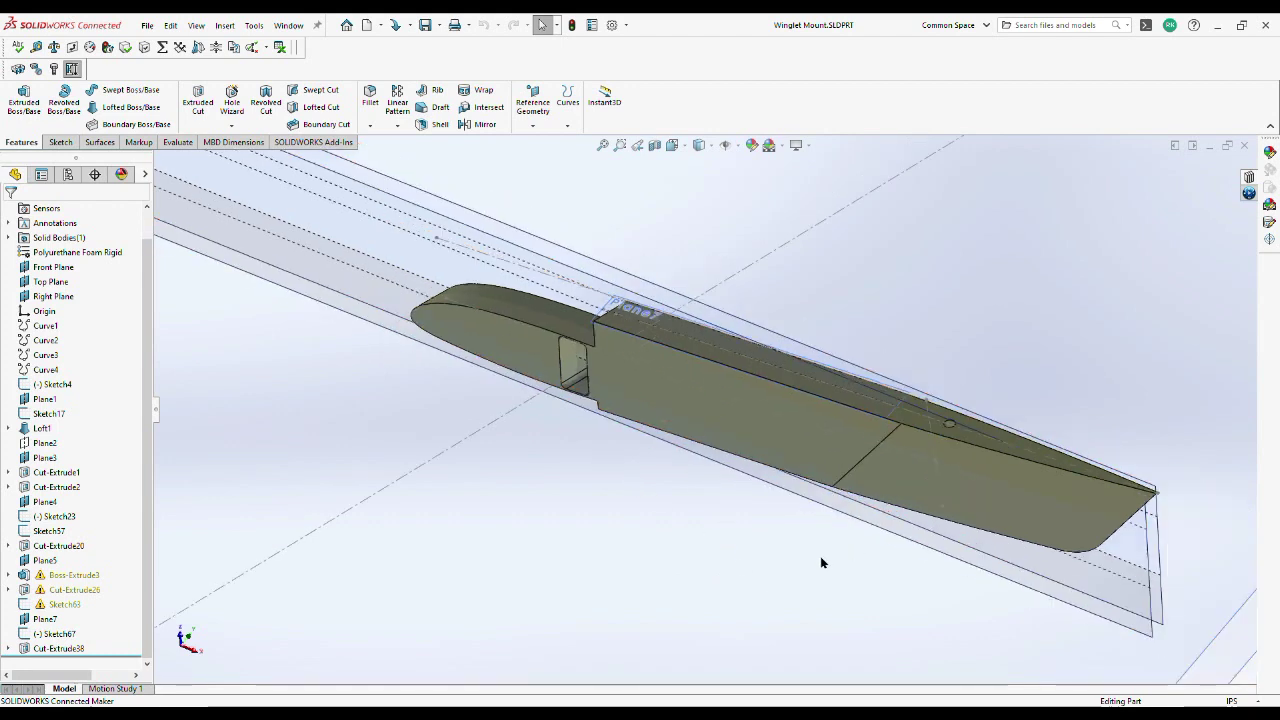
{"action": "left_click", "coordinate": [932, 437]}
{"action": "middle_click_drag", "start_coordinate": [932, 437], "coordinate": [932, 360]}
{"action": "key", "text": "Escape"}
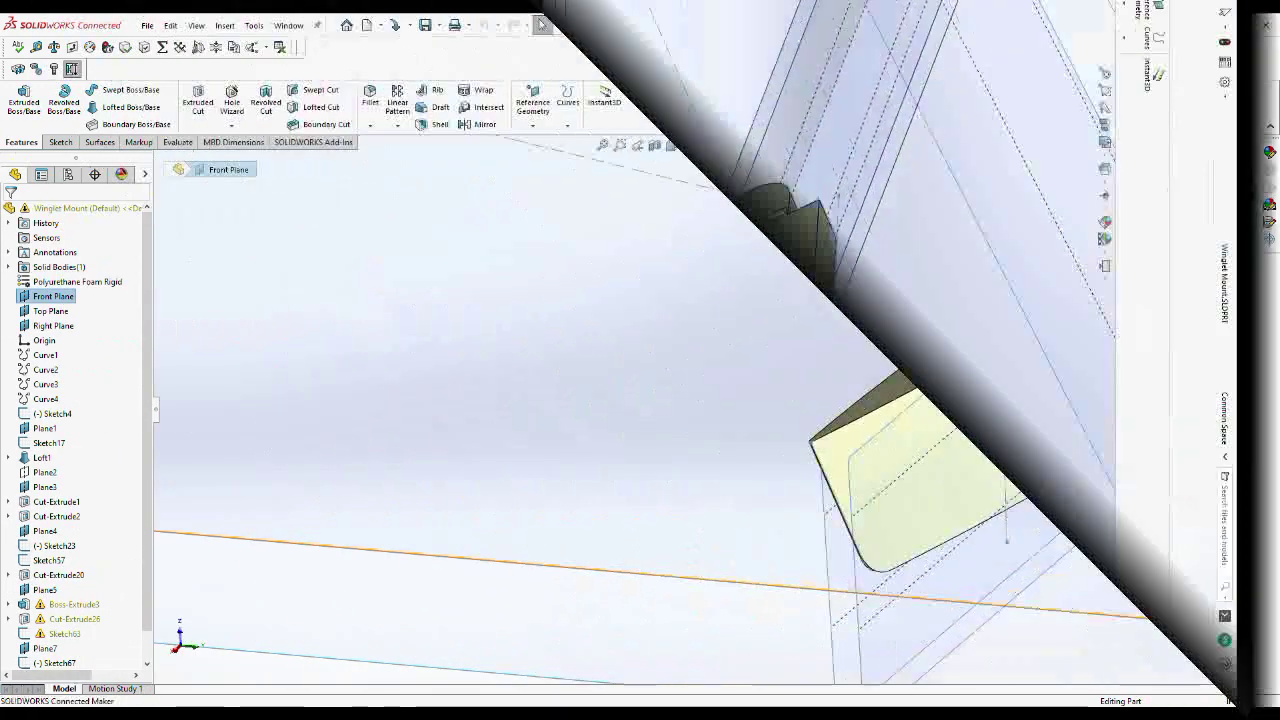
{"action": "scroll", "coordinate": [962, 427], "scroll_direction": "down", "scroll_amount": 2}
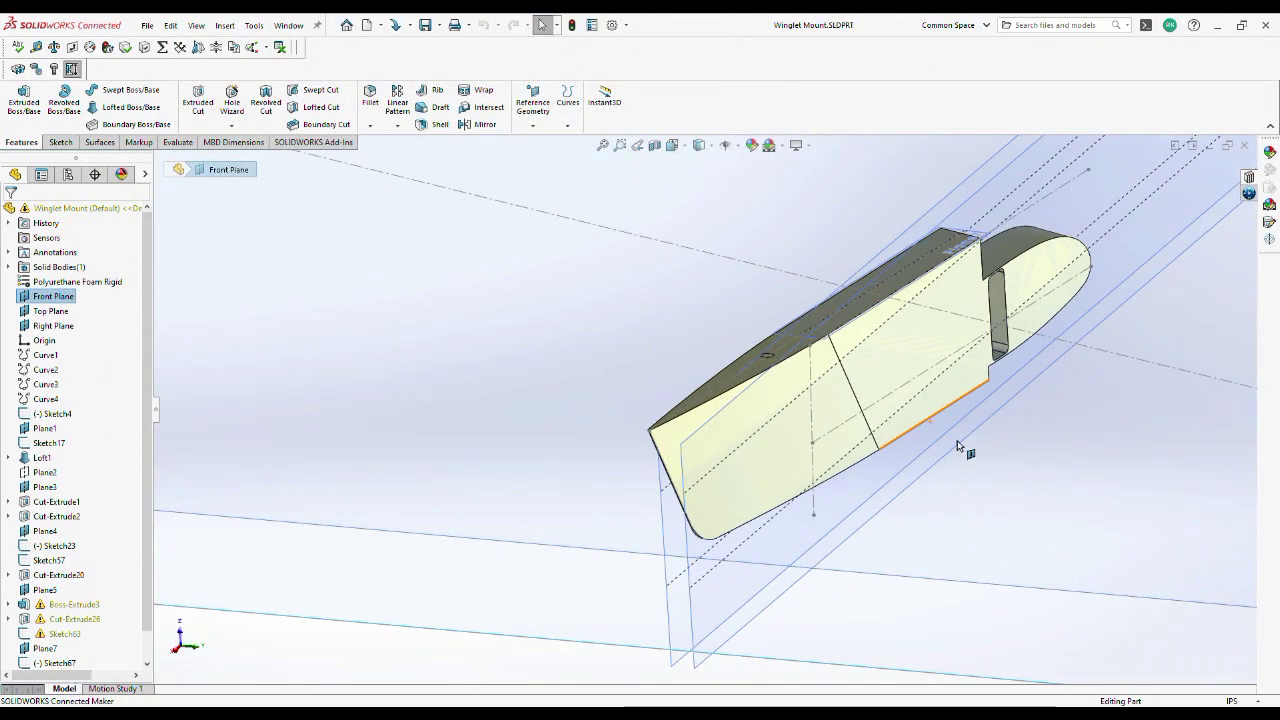